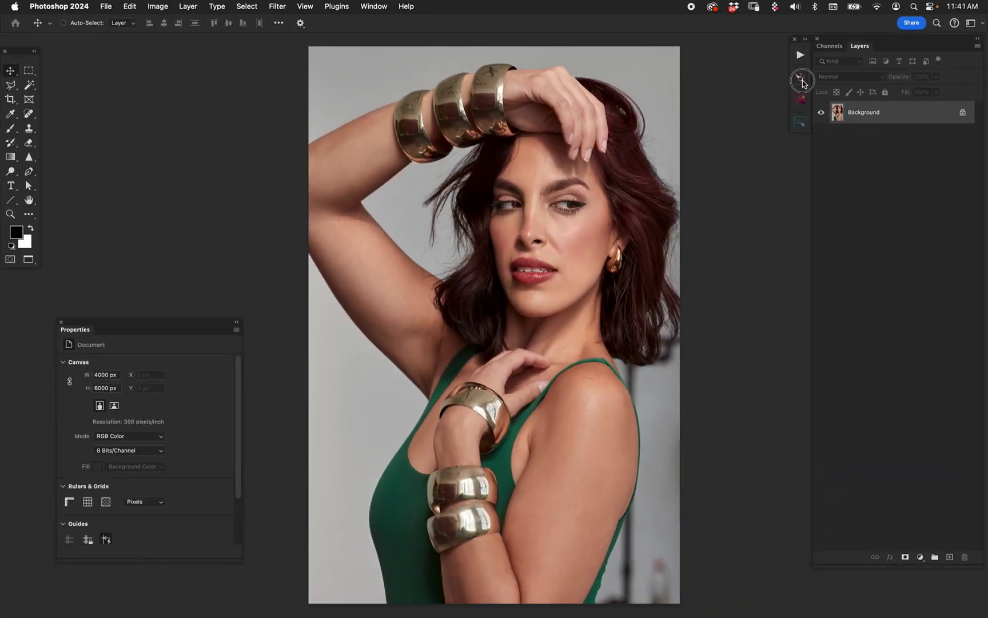
Run SKN Clean Up on the portrait with secondary smoothing 16%, texture recovery amount 18% and the third-smallest texture recovery radius.
click(801, 78)
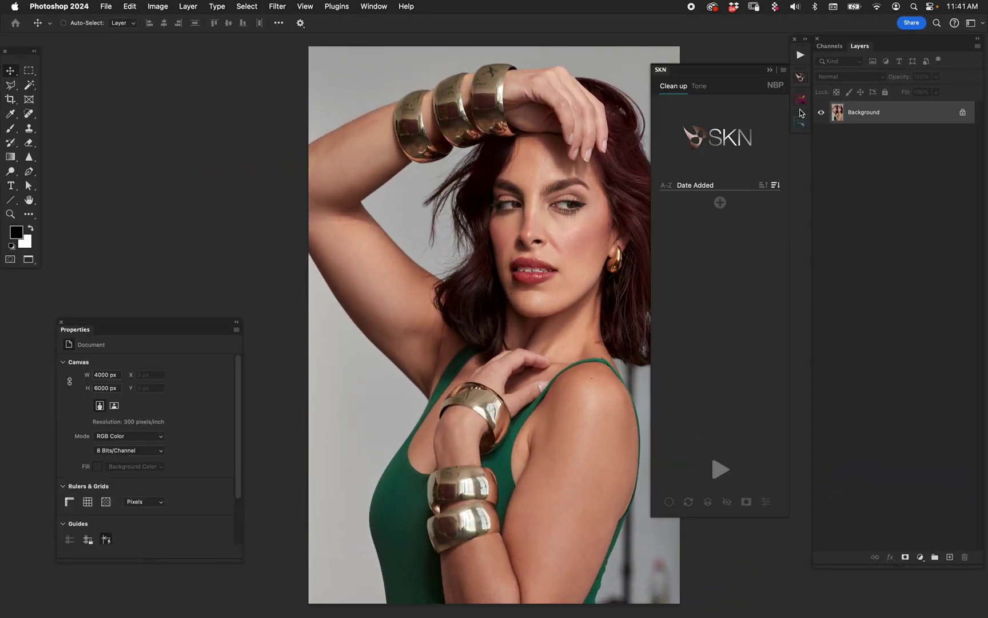
click(720, 469)
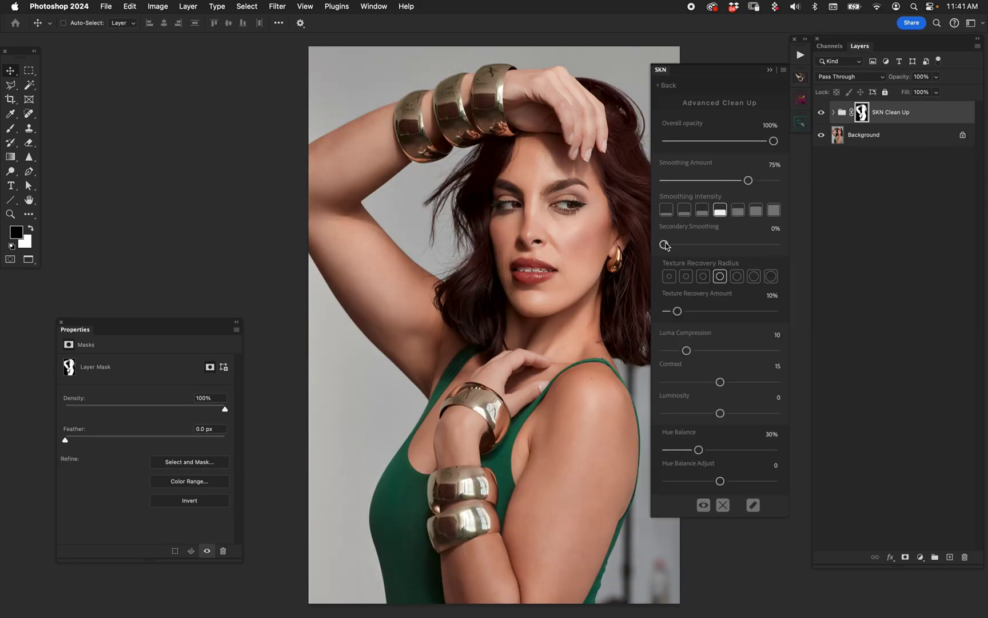
mouse_move(664, 245)
mouse_down()
mouse_move(719, 244)
mouse_move(681, 245)
mouse_up()
drag(682, 310, 687, 311)
click(703, 279)
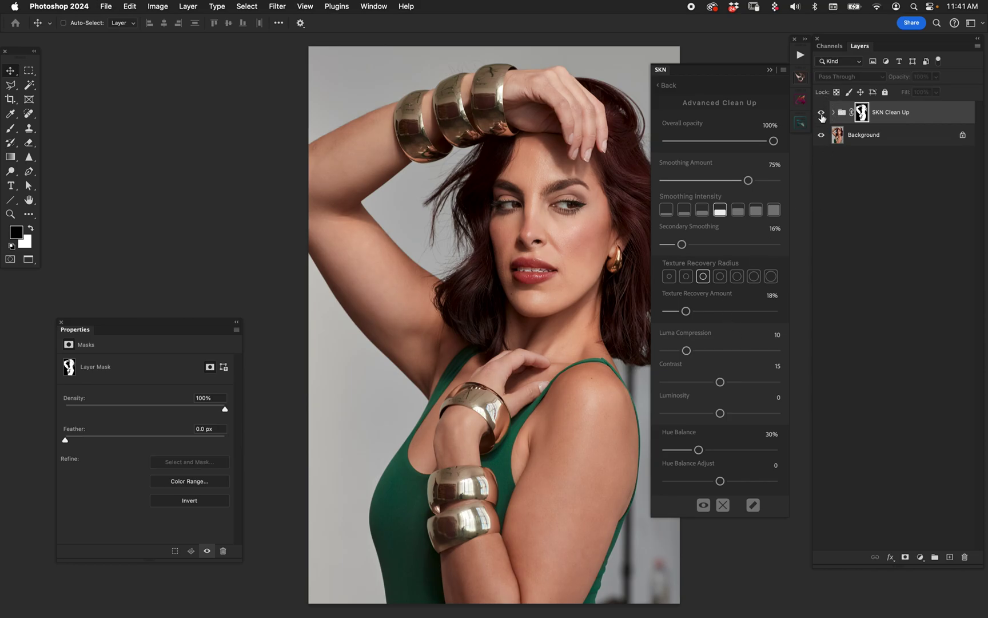
Set the clean-up's overall opacity to 87% and luminosity to -6, lower its hue balance adjust slightly, and return to the SKN start page.
drag(779, 146, 765, 145)
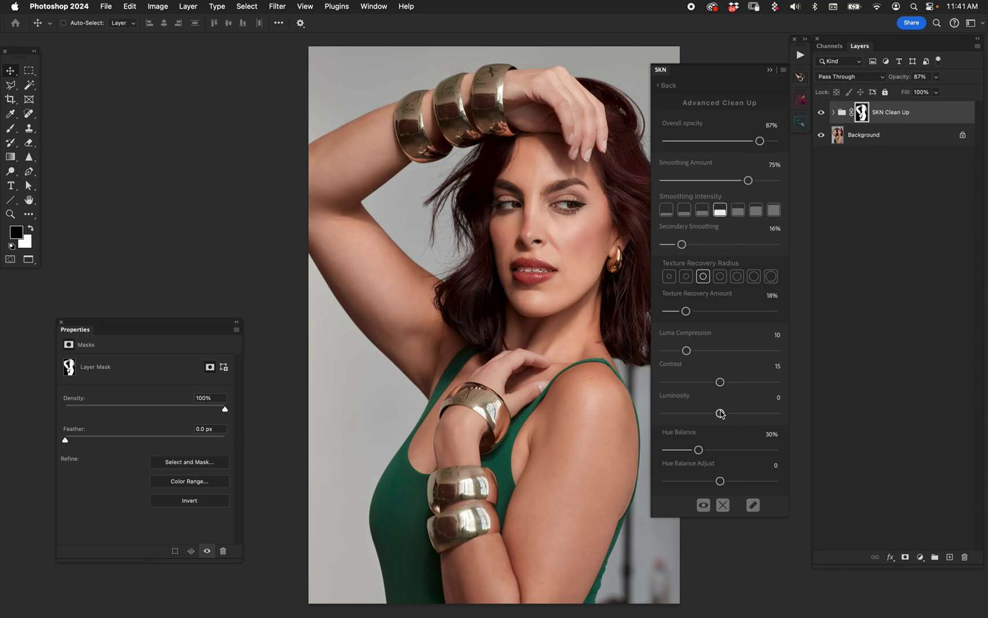
drag(720, 414, 711, 413)
click(821, 112)
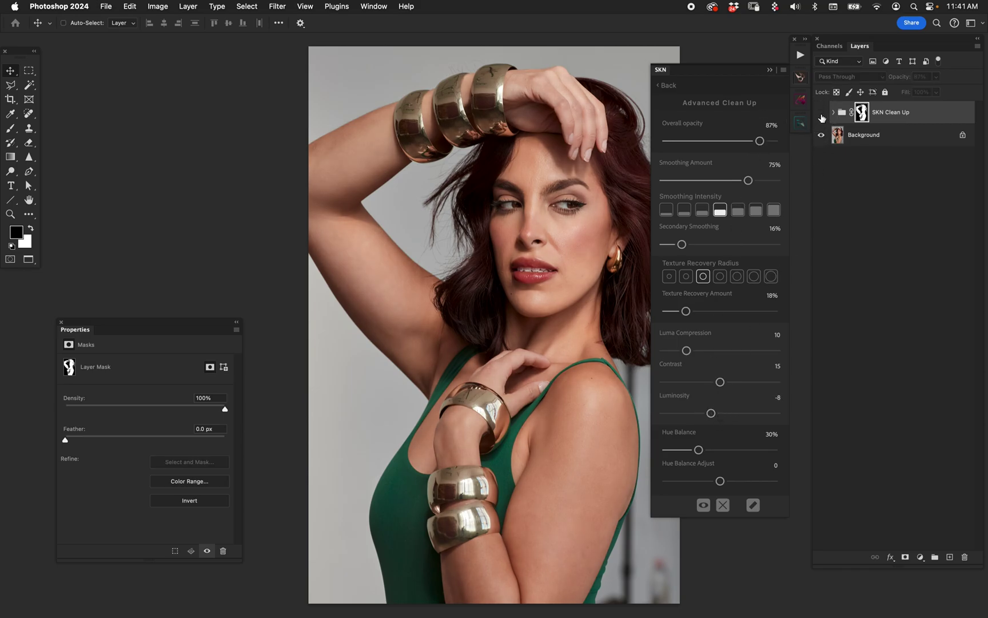
click(822, 117)
drag(716, 414, 713, 412)
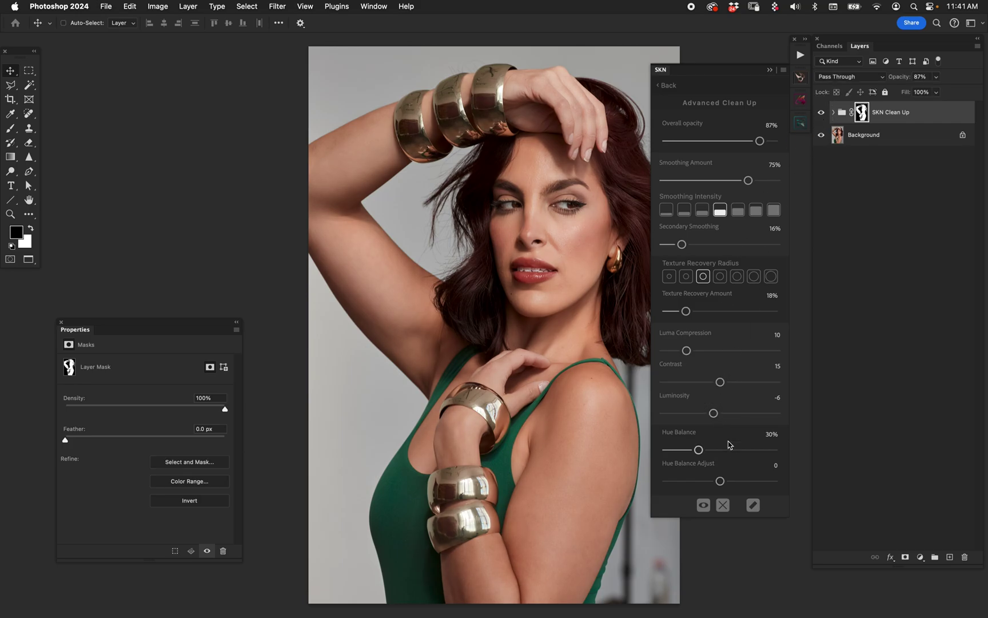
click(697, 450)
drag(722, 482, 718, 482)
click(667, 85)
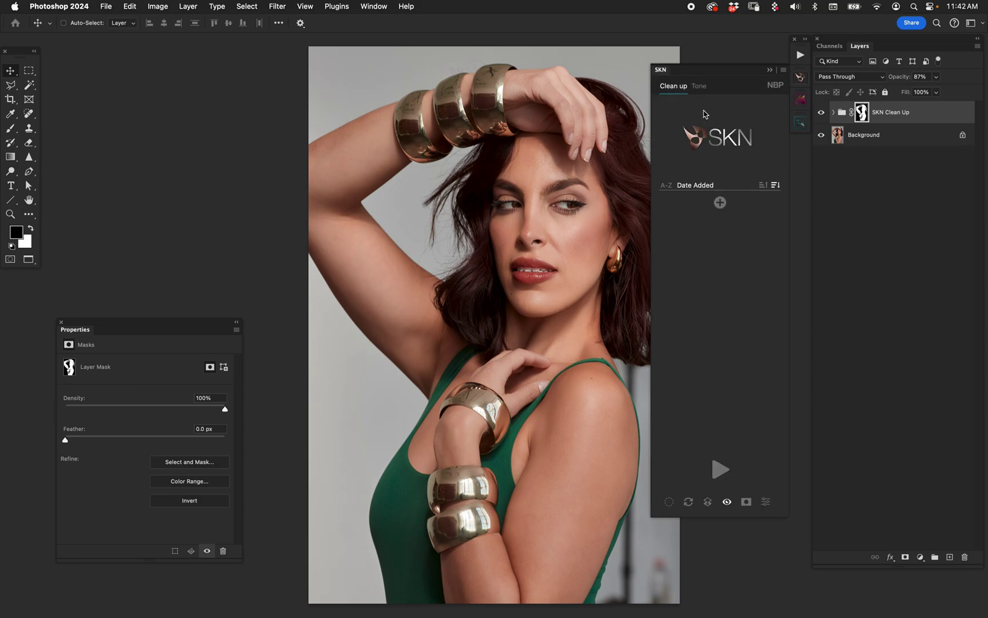
Run SKN Tone and set brightness to 46, desaturation to -10 and highlight intensity to 17 with the fifth highlight range curve.
click(699, 86)
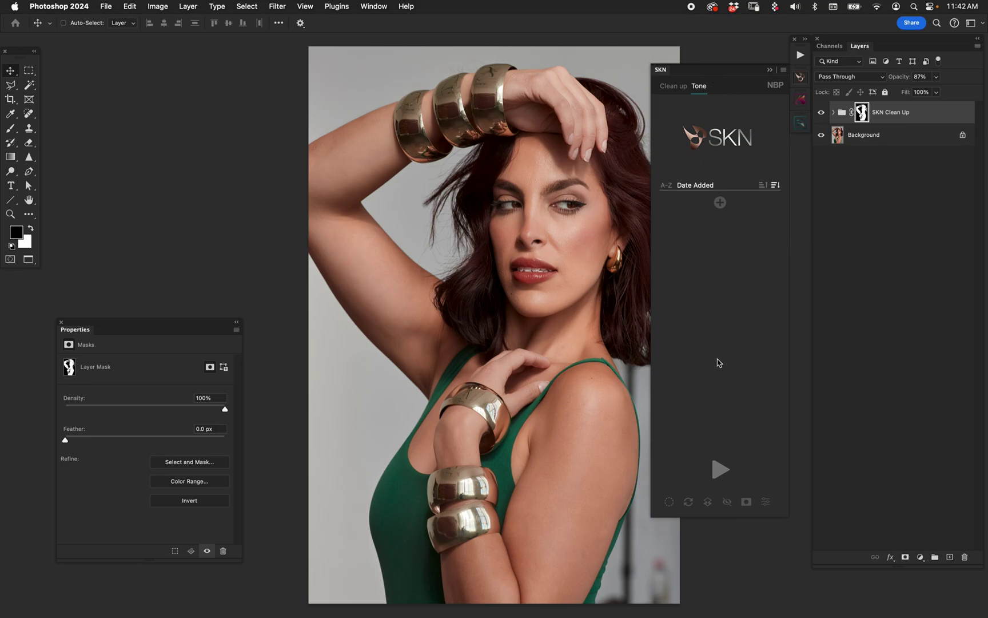
click(721, 468)
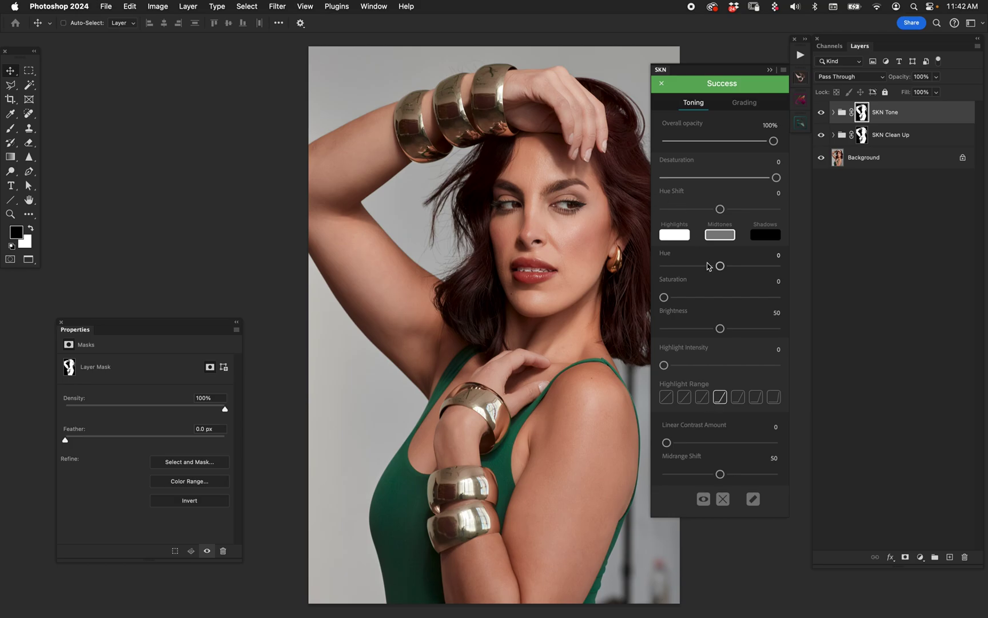
mouse_move(720, 330)
mouse_down()
mouse_move(697, 330)
mouse_move(711, 329)
mouse_up()
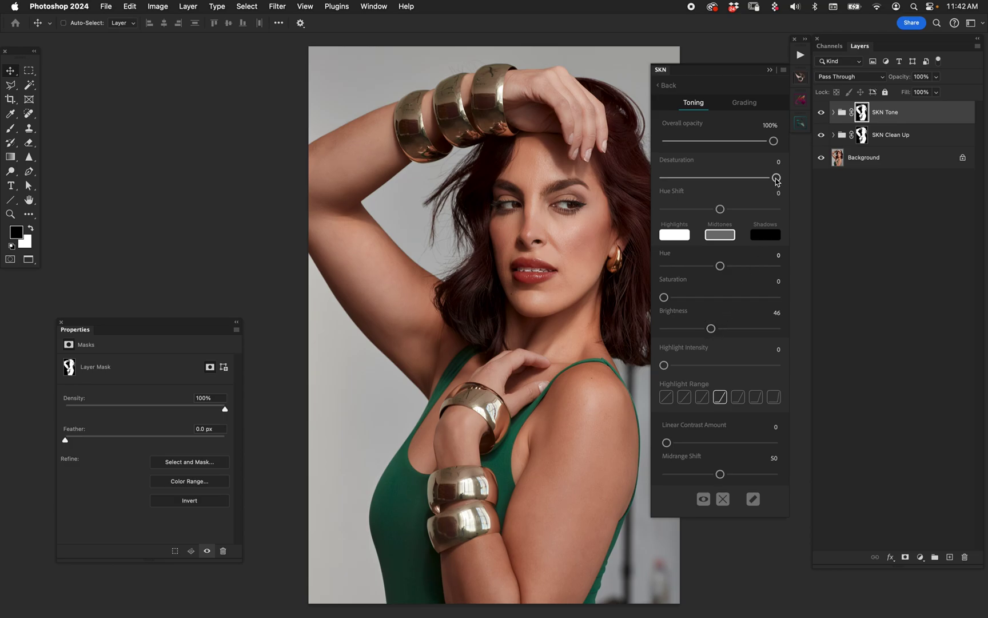
drag(776, 178, 764, 177)
click(737, 397)
mouse_move(664, 364)
mouse_down()
mouse_move(719, 366)
mouse_move(683, 366)
mouse_up()
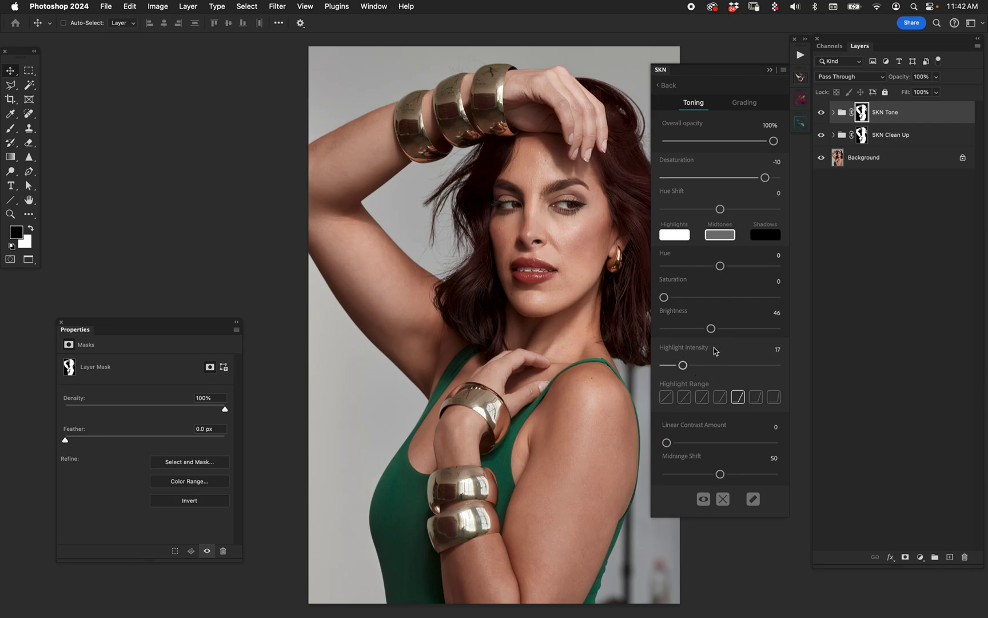
Apply the first gradient preset as secondary grade, raise its opacity, reduce its saturation slightly and set desaturation to -14.
click(743, 103)
click(670, 168)
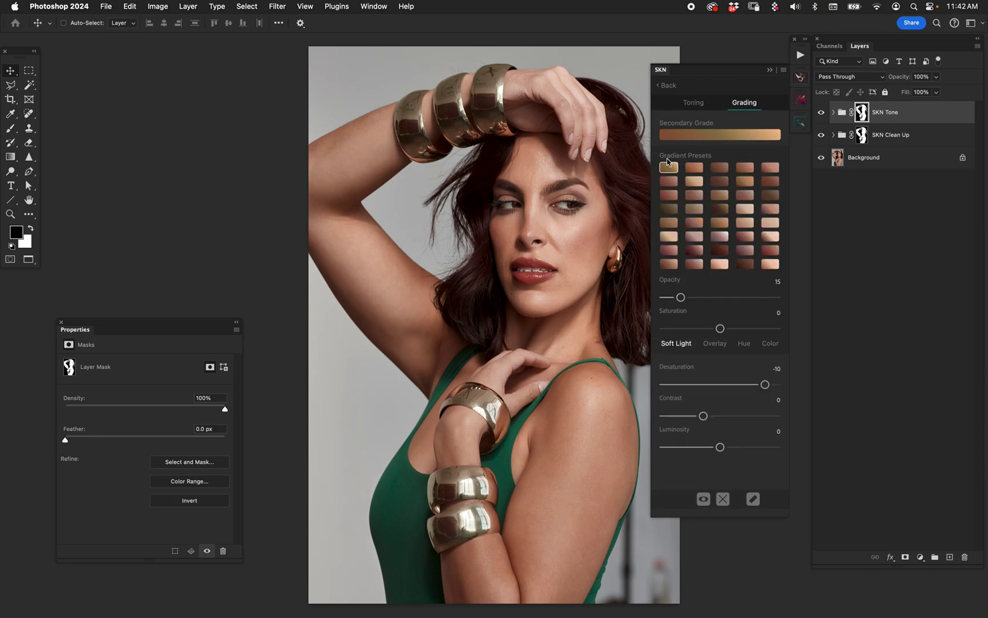
drag(684, 299, 707, 298)
drag(721, 335, 711, 336)
drag(765, 384, 761, 386)
Set the toning desaturation to -15 and hue shift to -2, reduce the overall opacity slightly, and compare before and after.
click(693, 102)
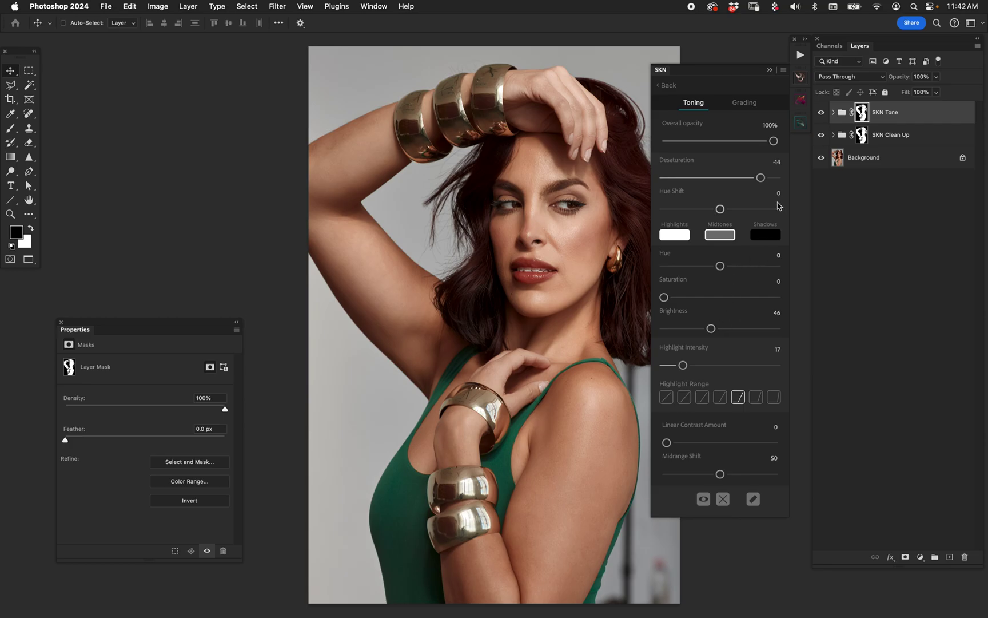
drag(761, 178, 717, 210)
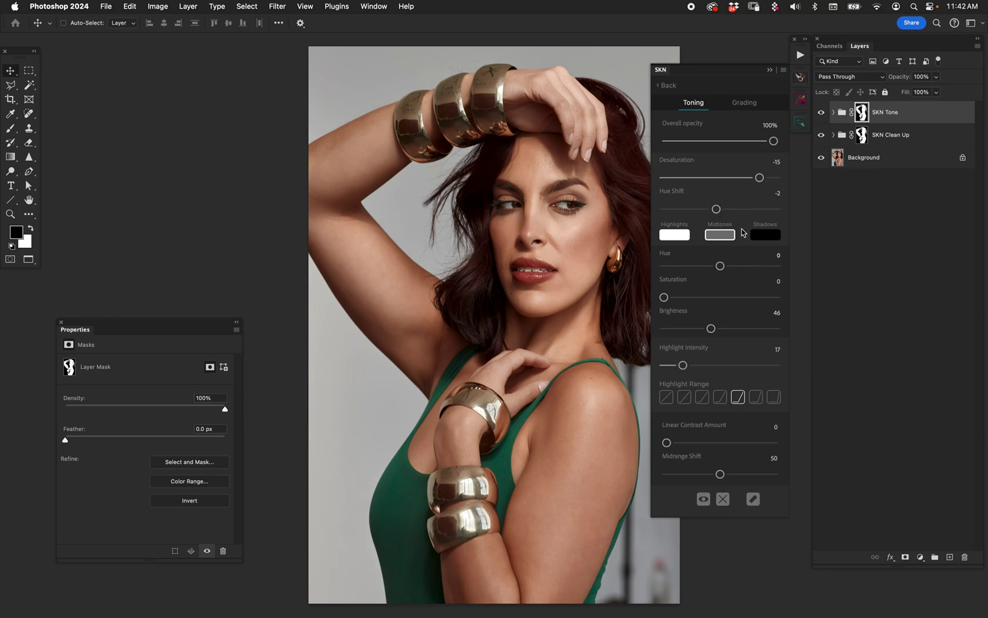
click(822, 112)
click(822, 113)
drag(773, 143, 762, 141)
click(822, 112)
click(822, 112)
Stamp the visible layers onto a new layer and create an FC3 Median frequency separation with Rough texture.
click(800, 99)
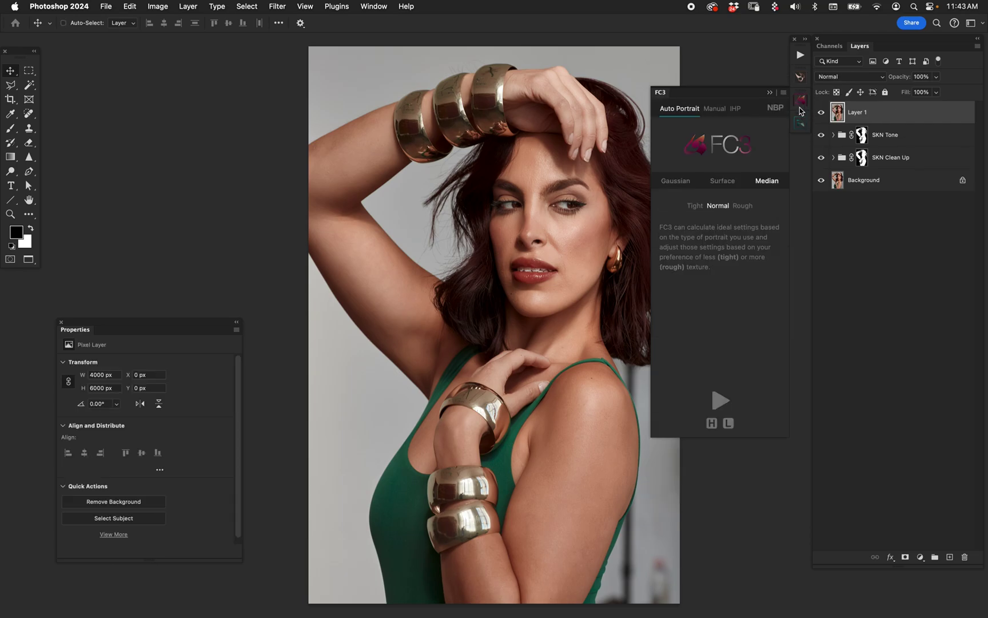
click(744, 205)
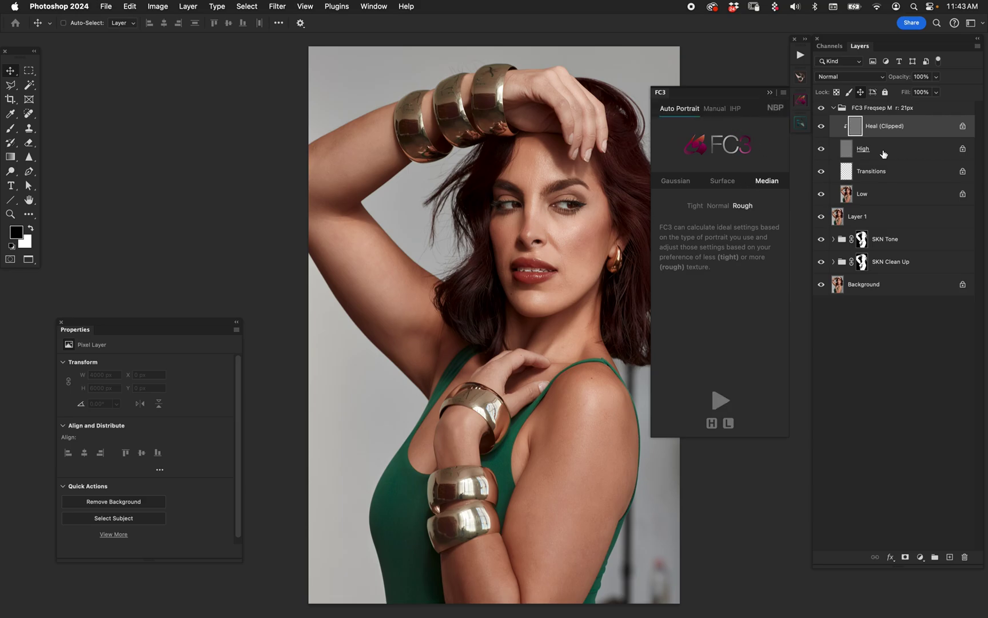
Remove the mole and small texture blemishes on the chin, cheeks and nose with the Spot Healing Brush on the Heal (Clipped) layer.
click(11, 214)
click(579, 135)
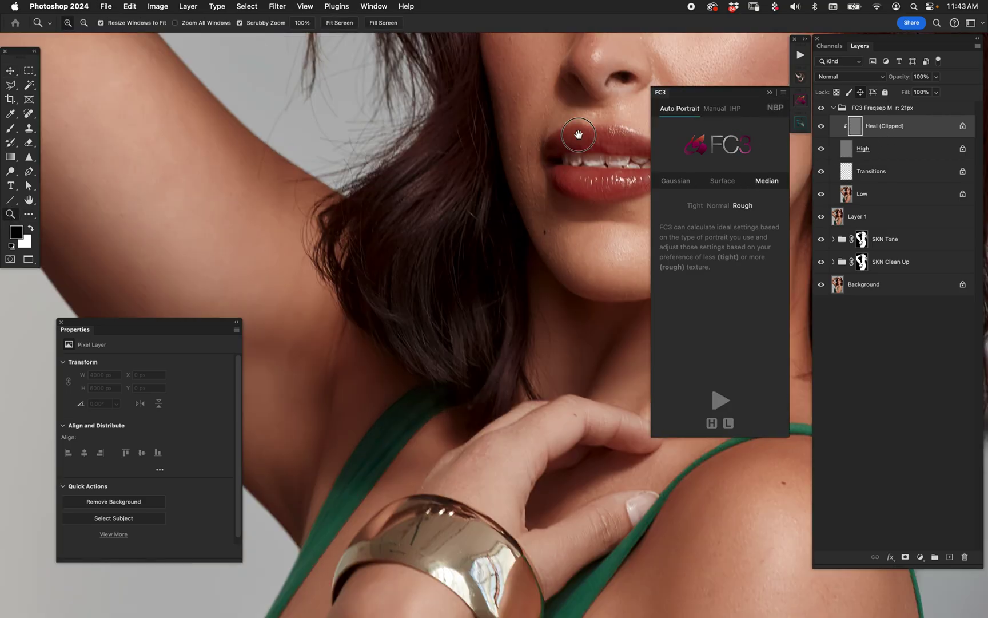
drag(579, 135, 435, 294)
key(j)
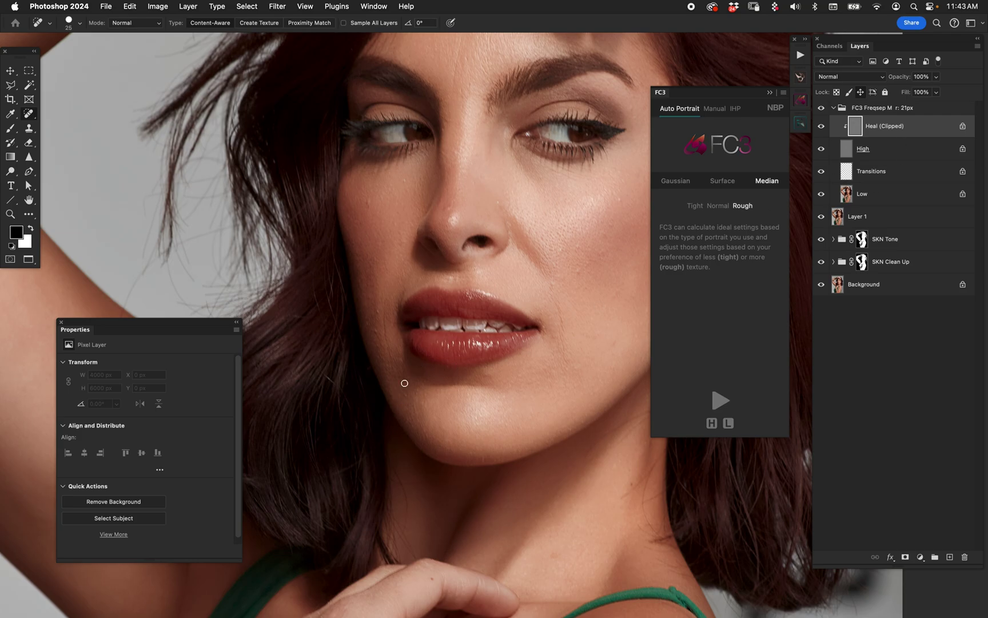
mouse_move(387, 308)
mouse_down()
mouse_move(388, 340)
mouse_move(378, 343)
mouse_up()
drag(556, 303, 558, 330)
drag(575, 234, 539, 364)
drag(428, 149, 422, 178)
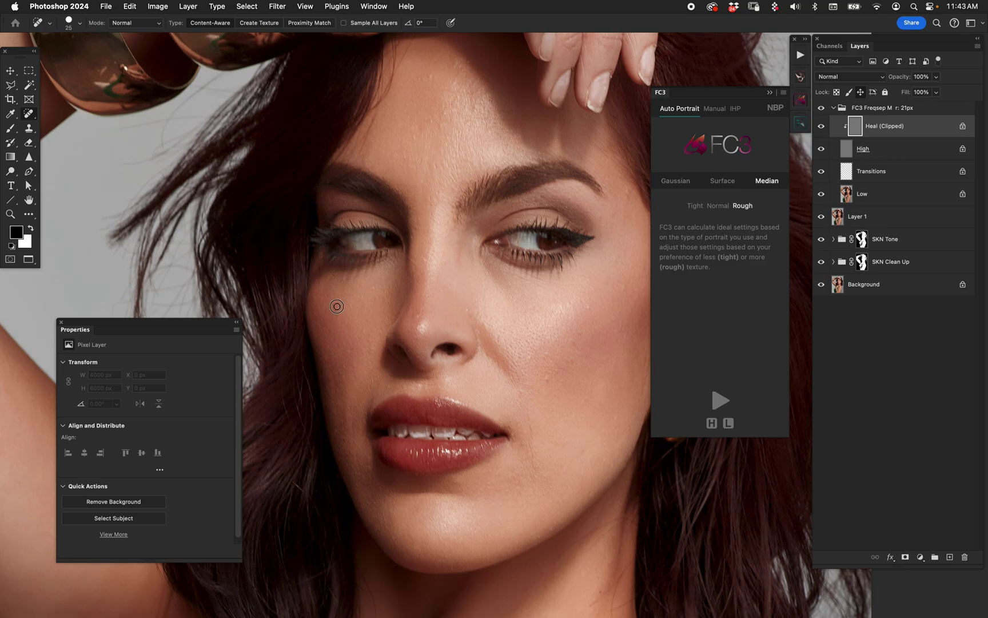
drag(337, 306, 336, 316)
scroll(509, 262, right, 10)
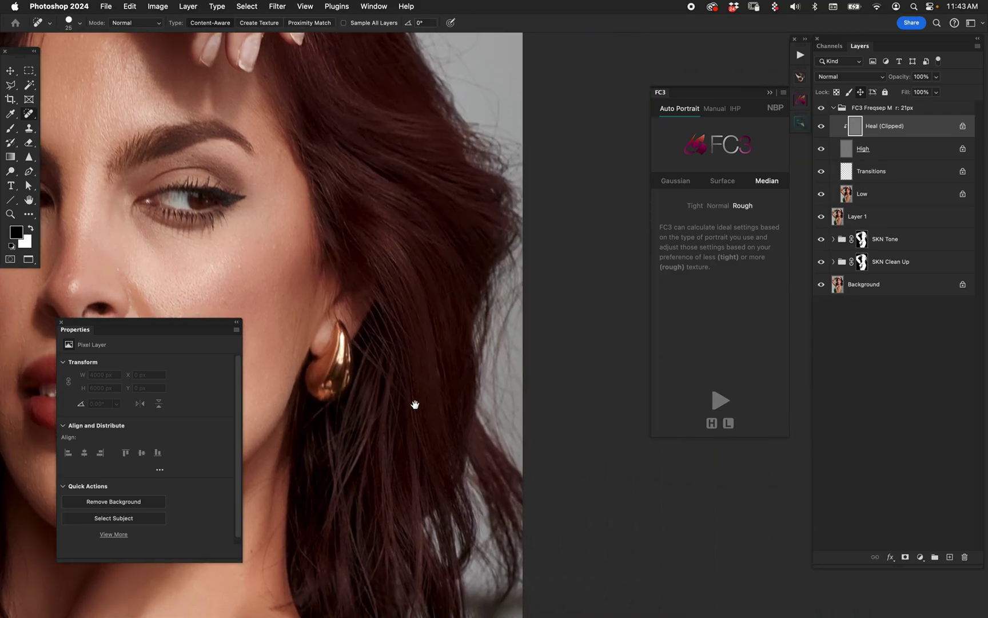
Heal the spots on the shoulder and neck with the Spot Healing Brush at size 30.
drag(415, 405, 493, 355)
drag(397, 505, 568, 286)
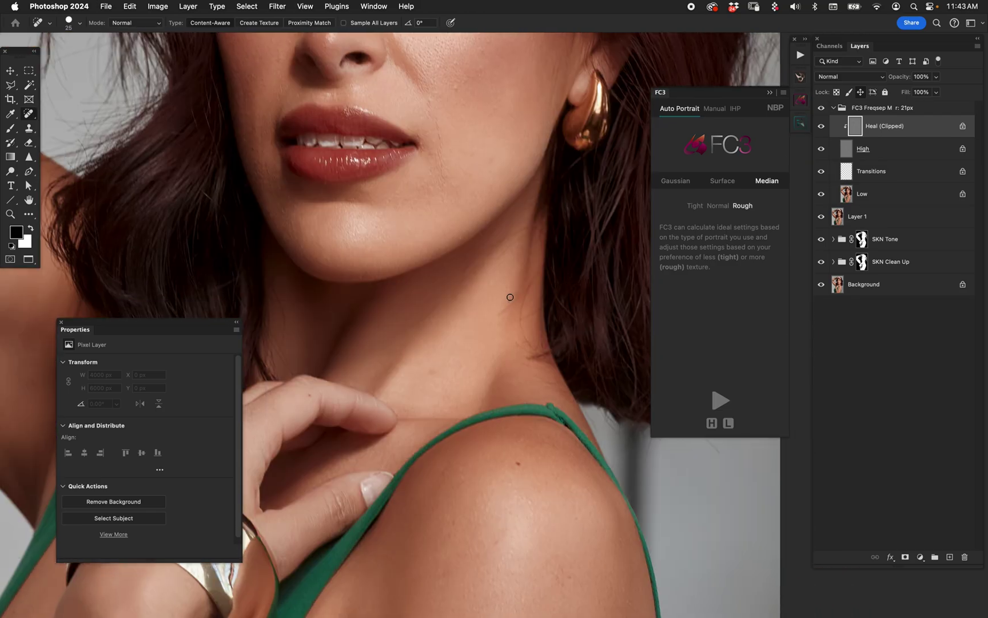
click(519, 461)
key(])
click(515, 459)
click(515, 297)
mouse_move(467, 267)
mouse_down()
mouse_move(515, 230)
mouse_move(489, 249)
mouse_move(498, 258)
mouse_move(473, 261)
mouse_up()
Replace the rough separation group with a new FC3 Median frequency separation using Tight texture.
drag(392, 316, 593, 225)
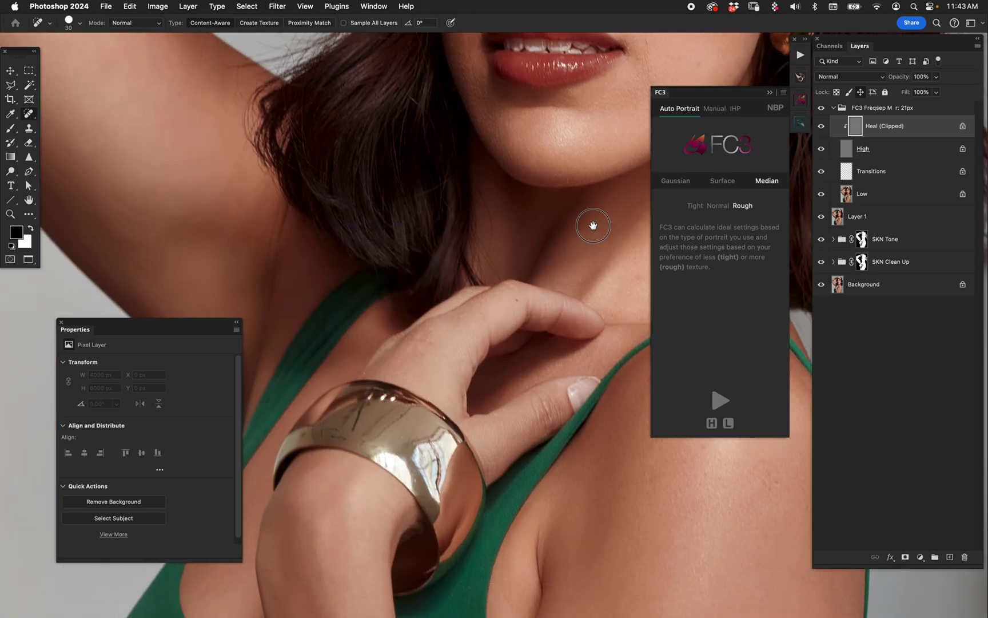
scroll(563, 223, up, 3)
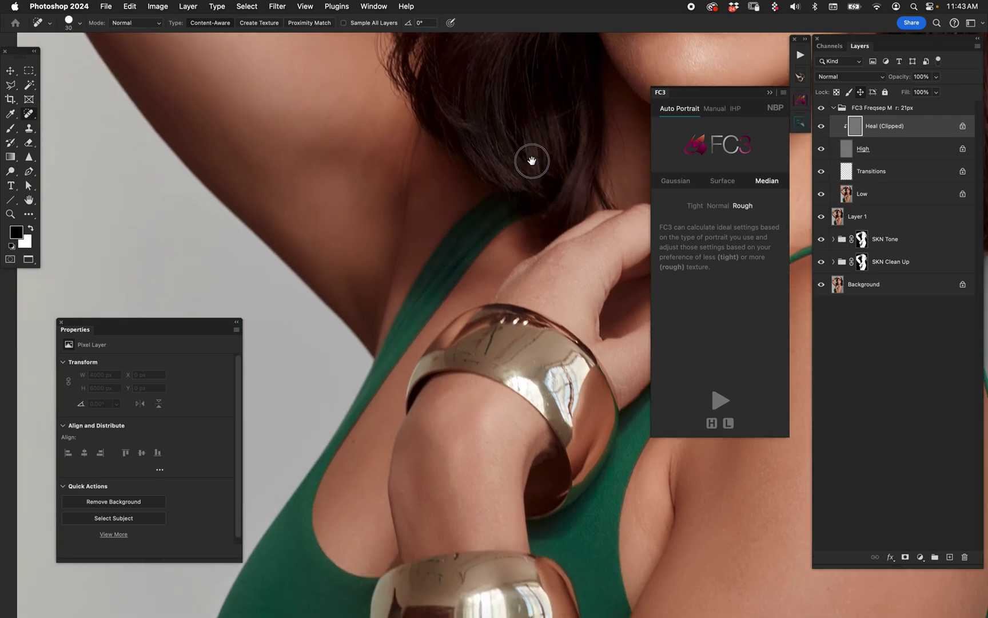
scroll(531, 160, down, 15)
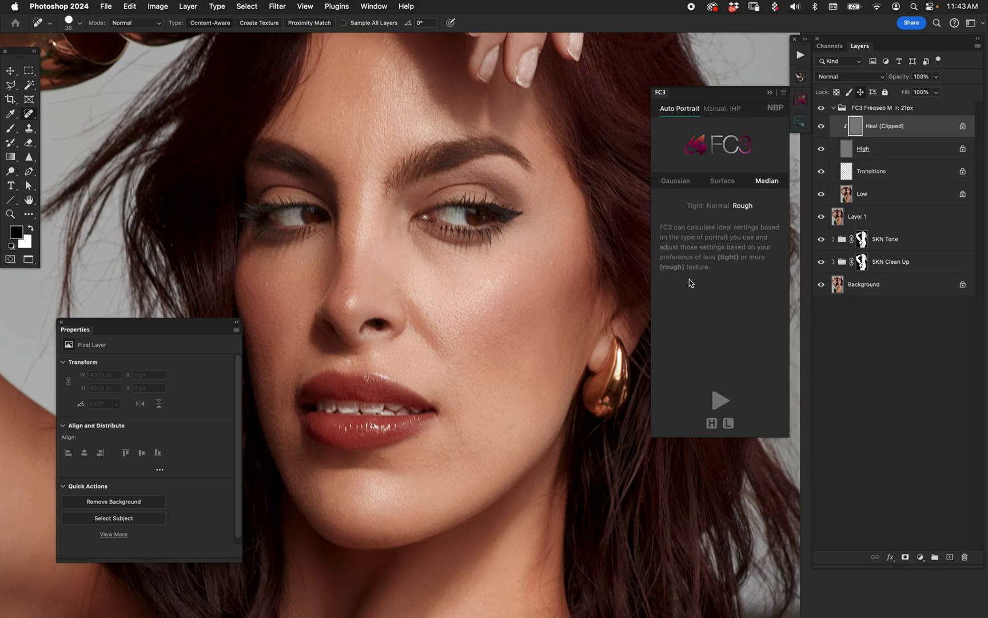
scroll(481, 215, up, 2)
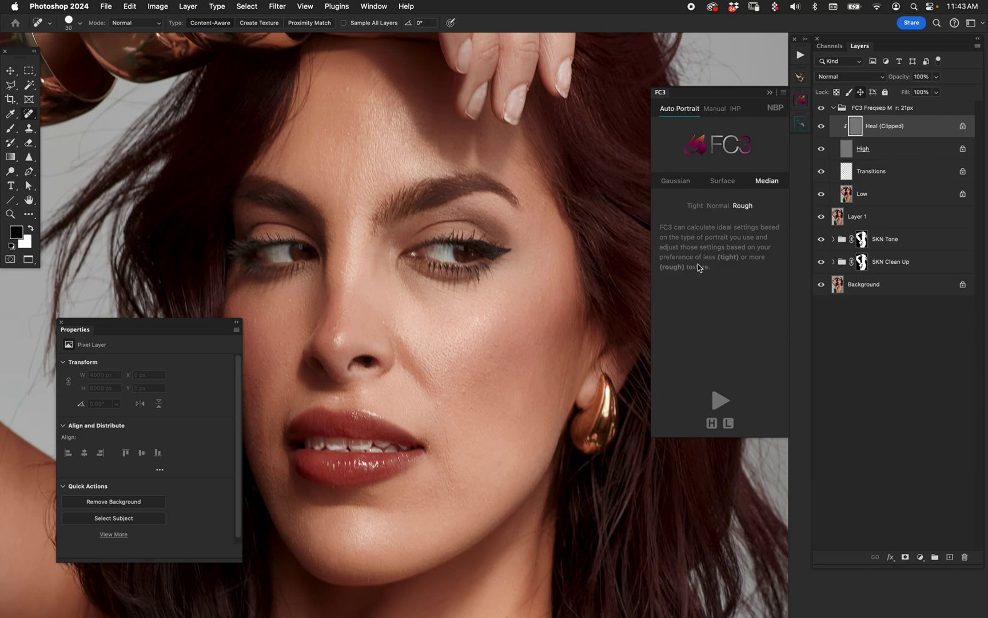
click(693, 207)
click(720, 400)
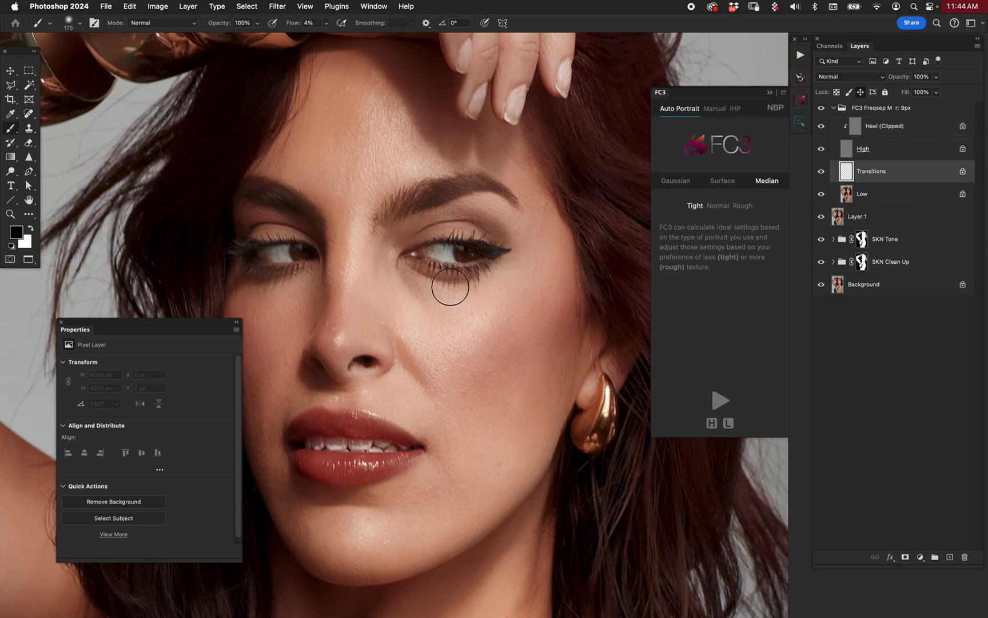
Paint sampled skin tones over the forehead on the Transitions layer with a soft 4% flow brush and compare the result.
key(bracketright)
key(bracketright)
alt+click(338, 124)
mouse_move(360, 81)
mouse_down()
mouse_move(347, 165)
mouse_move(356, 184)
mouse_move(385, 194)
mouse_move(429, 162)
mouse_up()
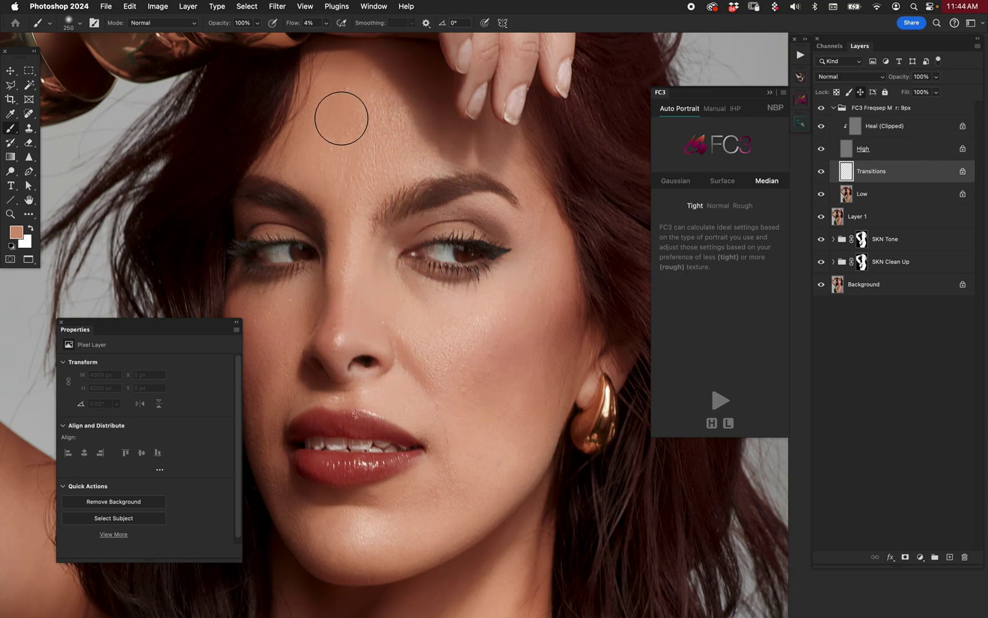
alt+click(437, 82)
key(bracketleft)
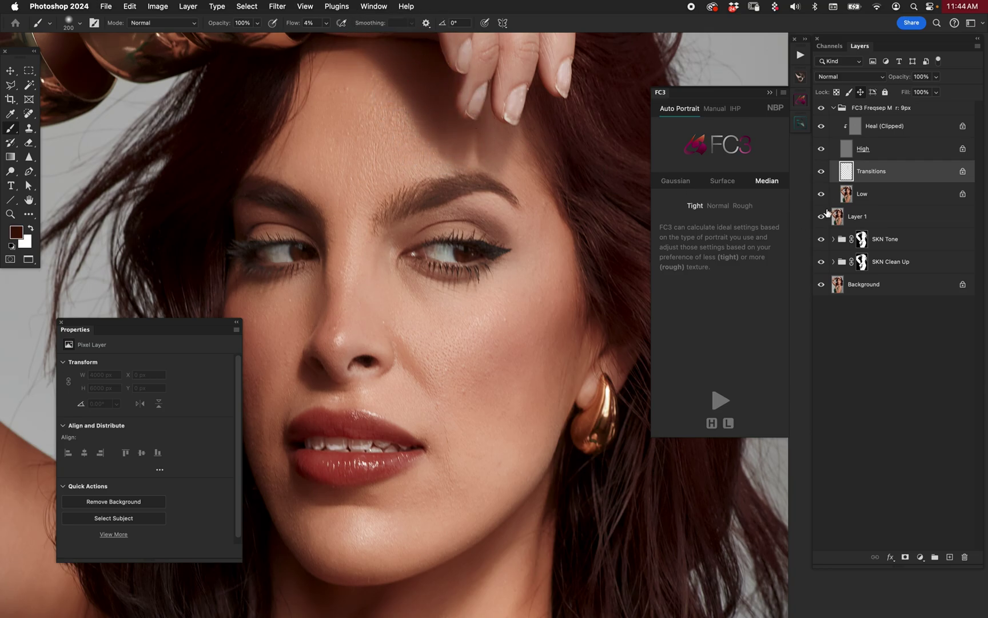
click(822, 171)
click(821, 171)
Set the Transitions layer's opacity to 70% and check its effect on the whole image.
key(super+0)
key(super+plus)
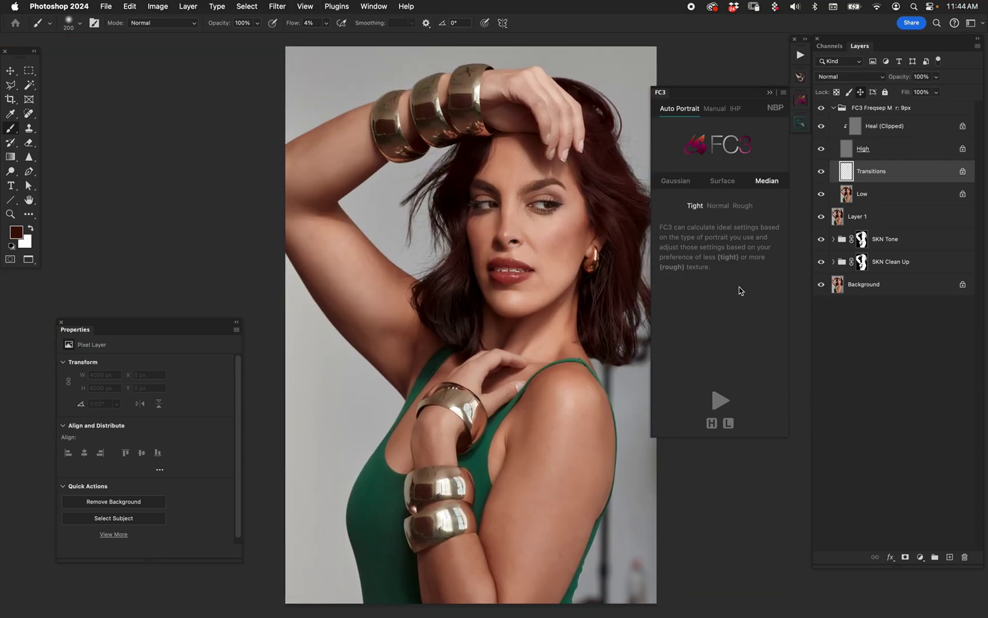
key(v)
key(7)
click(821, 171)
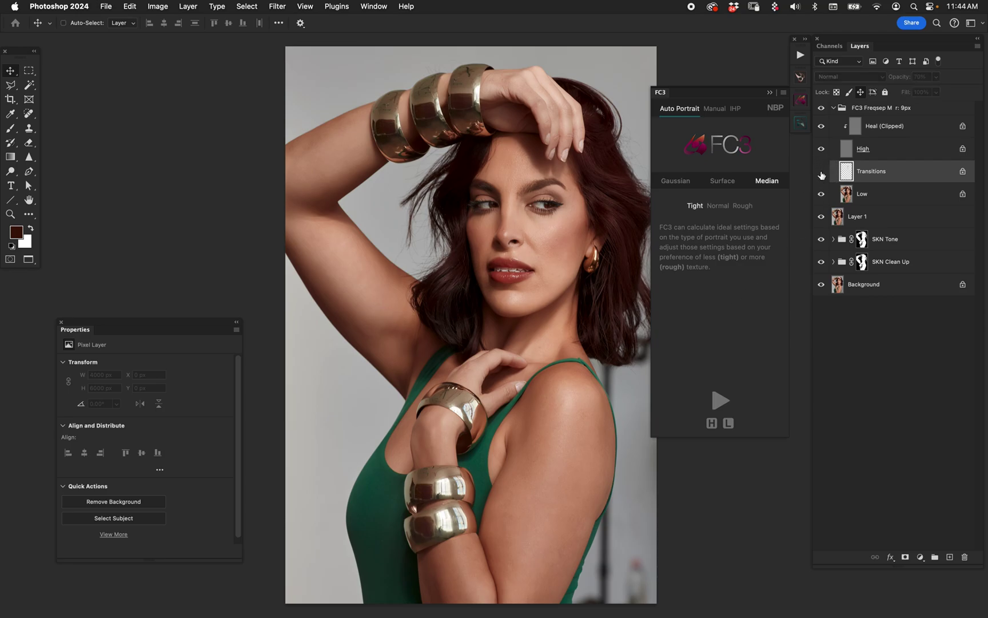
click(821, 171)
Compare the retouch with the original, collapse the frequency separation group and stamp all visible layers onto a new layer.
click(821, 285)
click(821, 285)
click(896, 110)
click(833, 107)
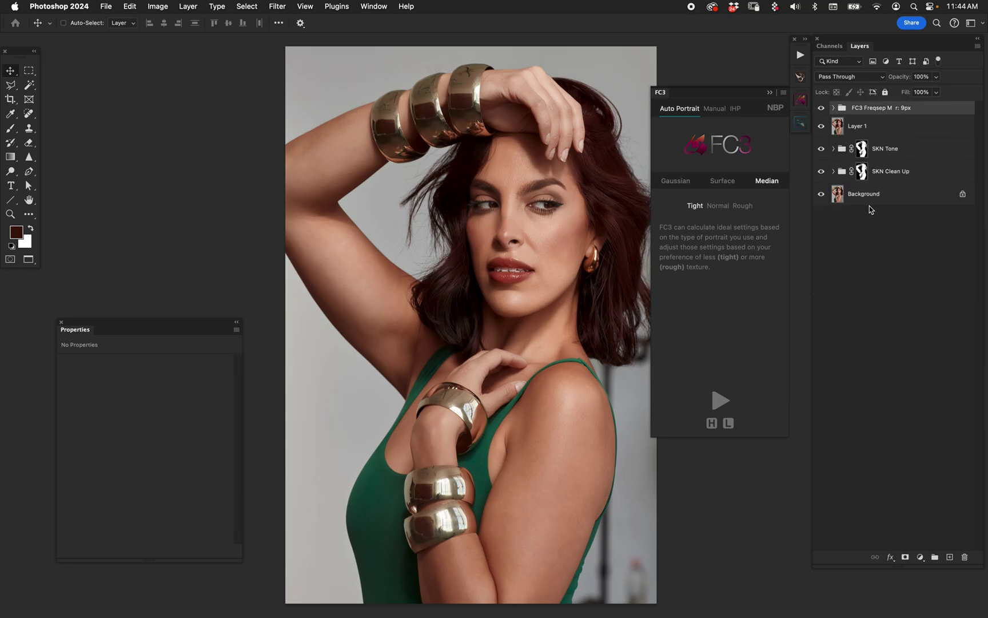
key(super+alt+shift+e)
Preview the portrait full screen, return to floating windows, and analyse the sunset screenshot's colours in CMX 2 with 8 samples.
key(f)
key(f)
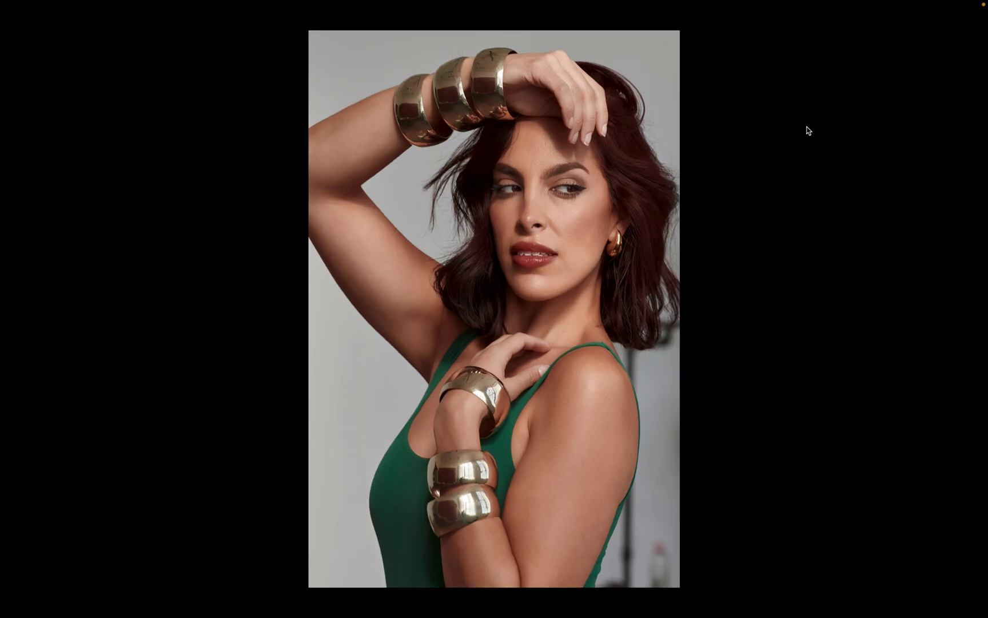
key(f)
click(802, 124)
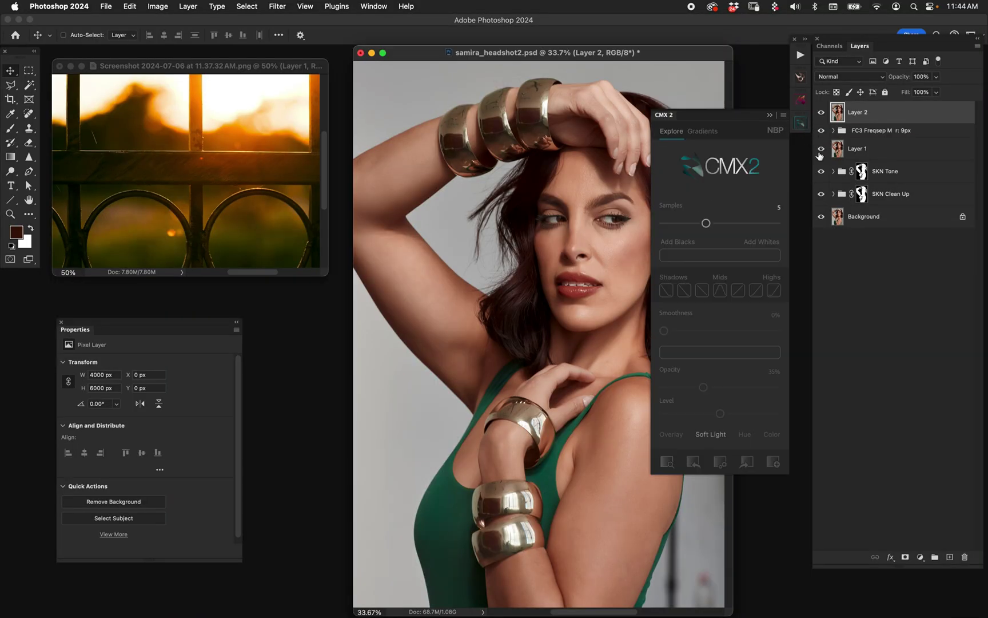
click(244, 64)
drag(251, 65, 261, 59)
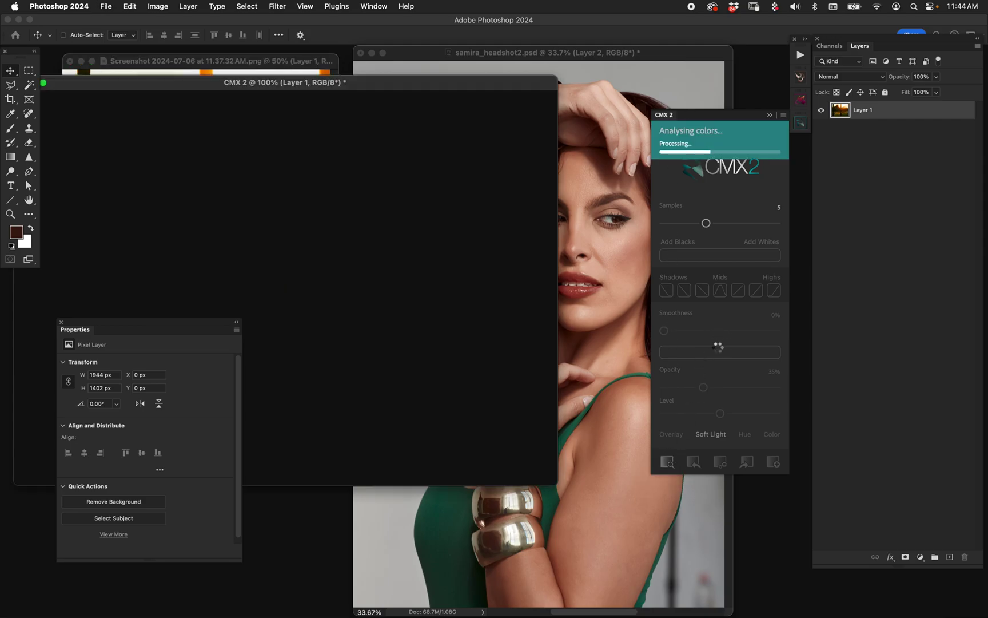
drag(706, 223, 748, 223)
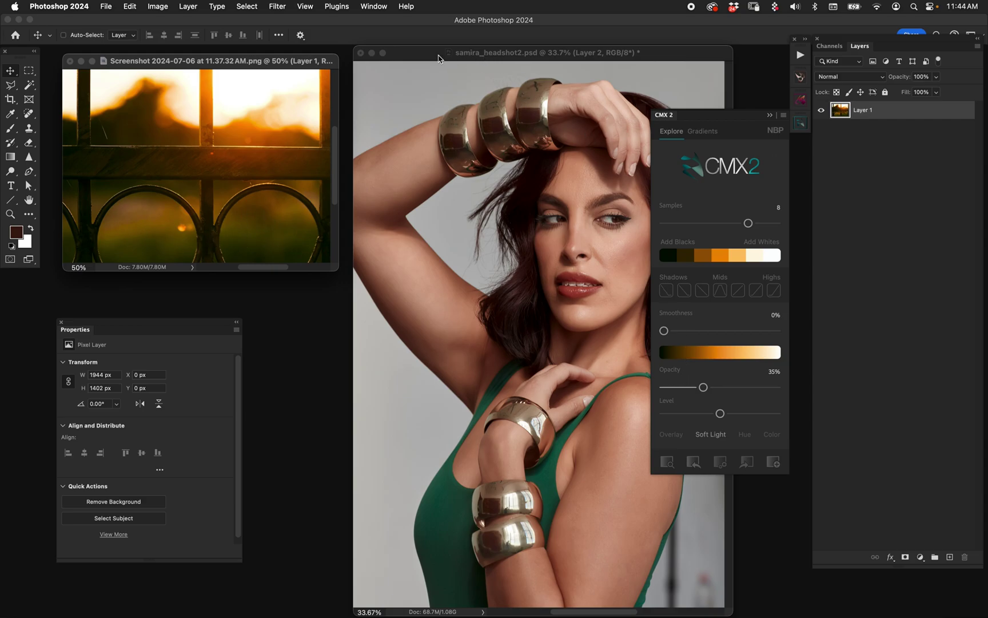
Apply the CMX 2 gradient to the headshot document, compare the grade on and off, and view the portrait full screen.
click(438, 59)
click(692, 462)
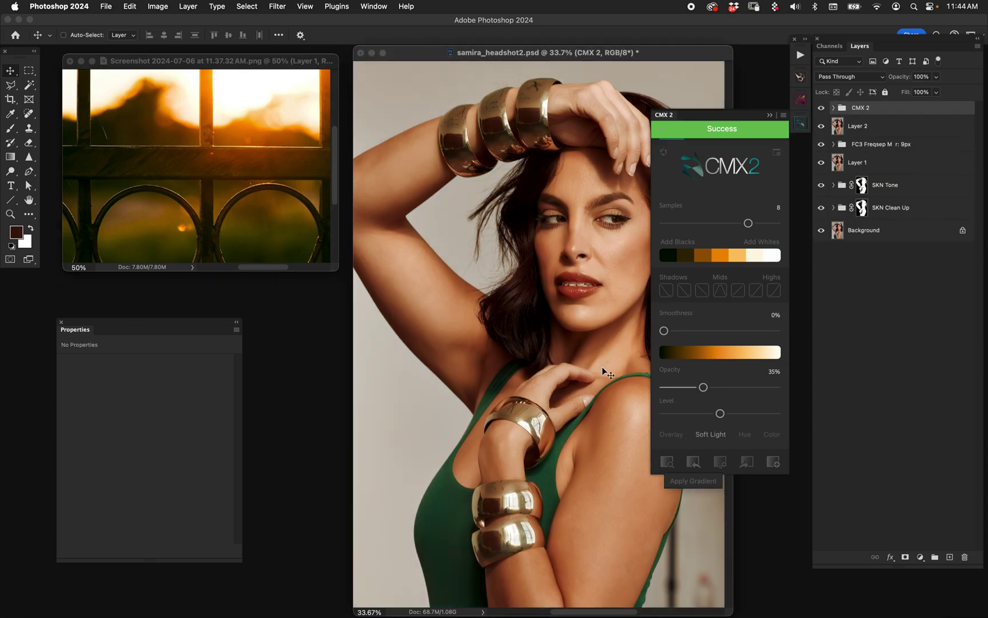
click(821, 109)
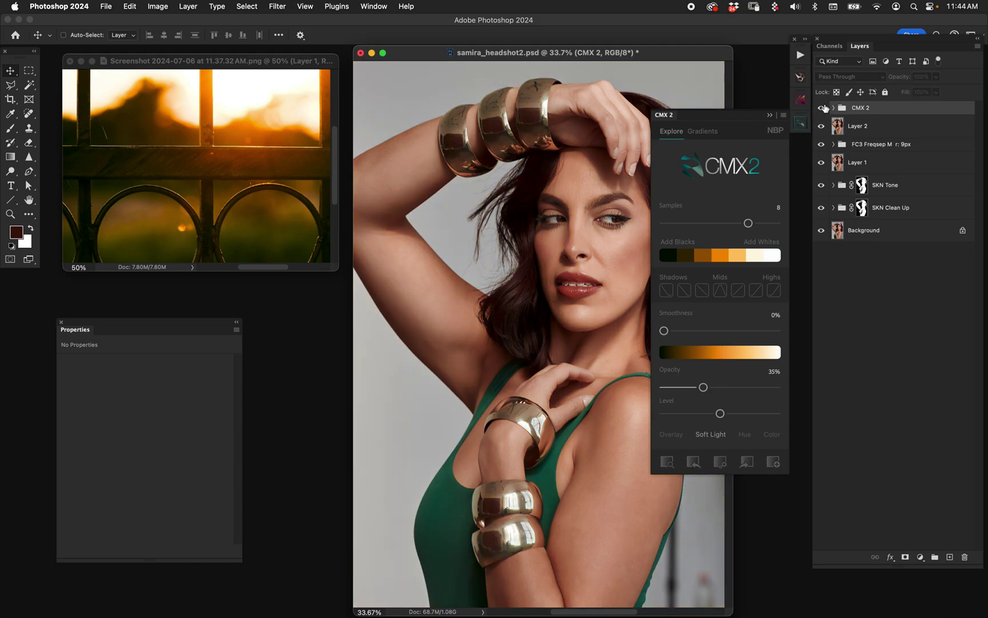
click(821, 109)
key(f)
drag(547, 226, 513, 227)
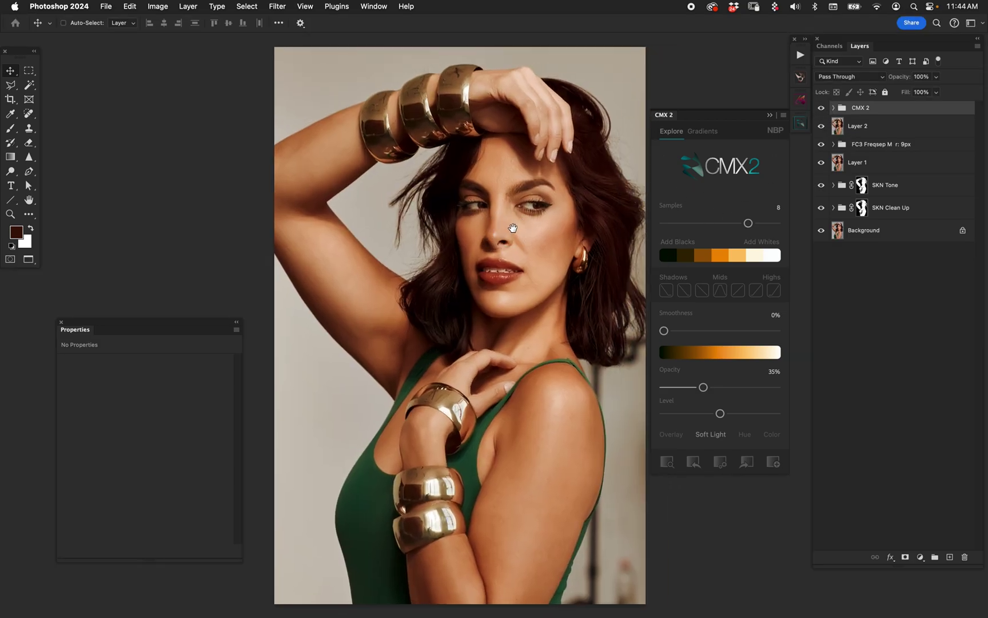
Shift the hue of the dark brown second swatch towards green in the CMX 2 Advanced Editor and close the editor.
click(719, 463)
drag(591, 129, 358, 291)
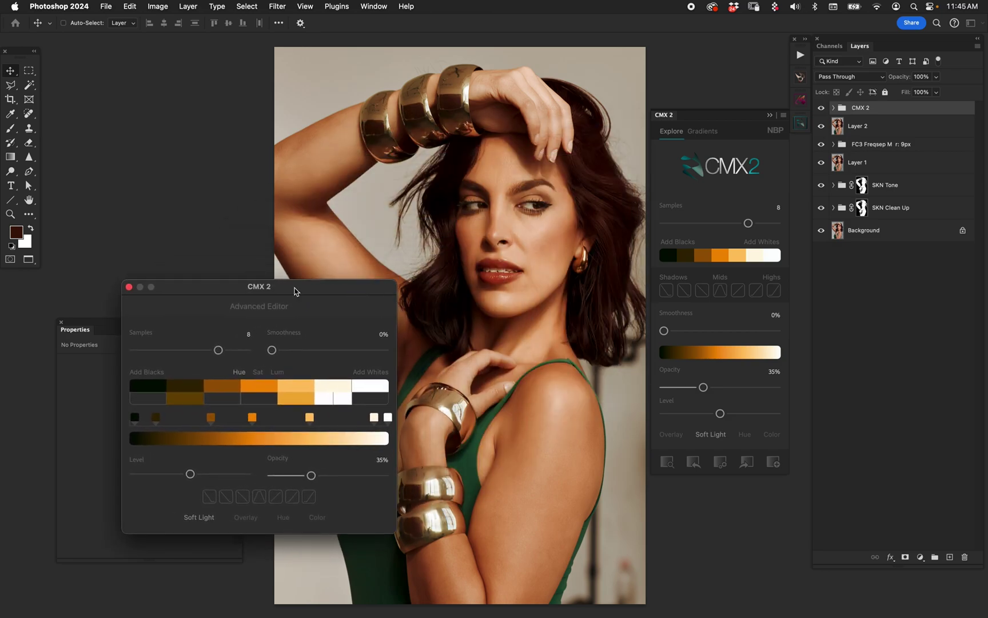
click(187, 389)
click(240, 376)
drag(185, 386, 254, 387)
click(129, 287)
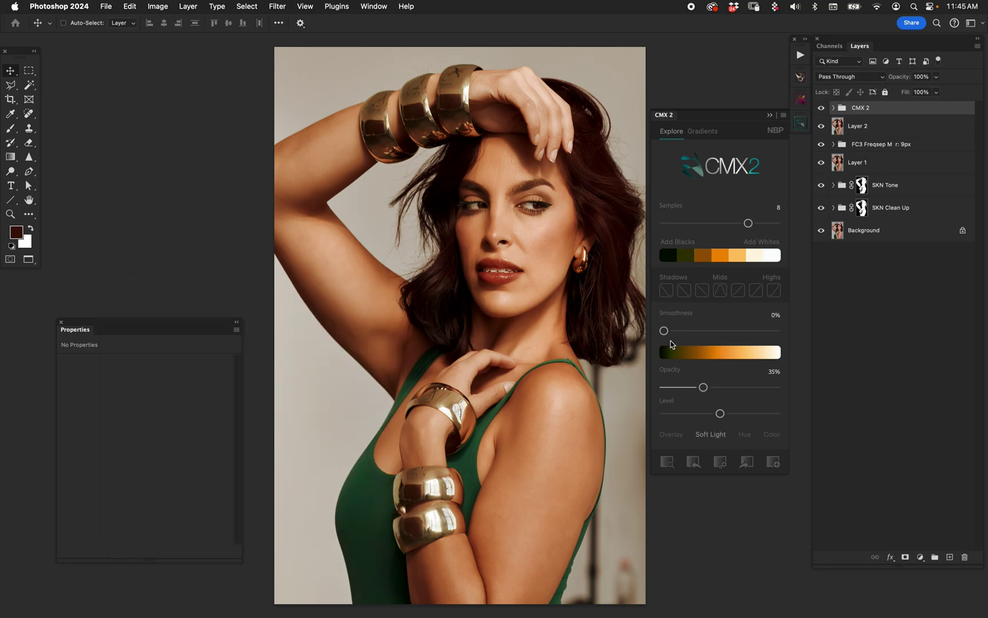
Set the gradient's smoothness to 43%, lower its opacity, and compare the CMX 2 group on and off.
drag(663, 330, 712, 334)
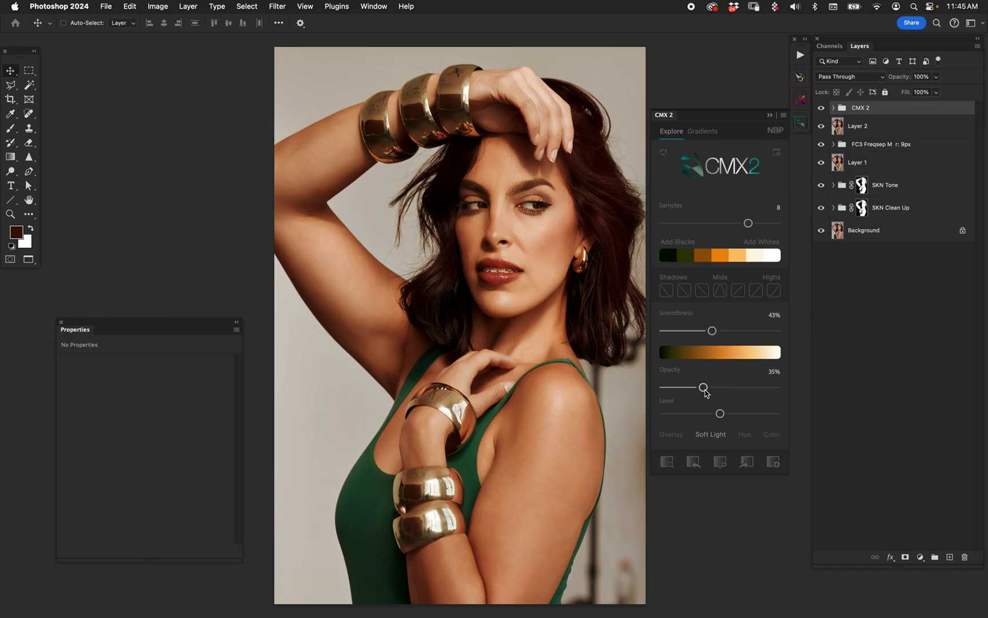
drag(704, 389, 690, 389)
drag(689, 387, 686, 387)
click(822, 108)
click(822, 108)
Try several tonal range presets at 24% opacity, keep the third one from the shadows, and compare the grade on and off.
click(702, 291)
drag(687, 387, 691, 386)
click(685, 291)
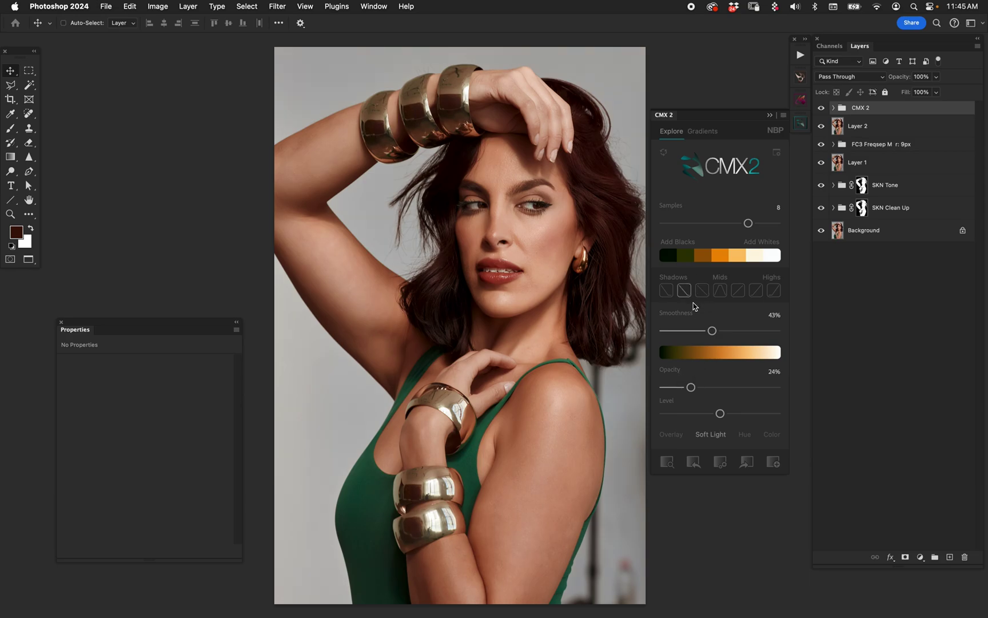
click(698, 298)
click(821, 108)
click(821, 108)
Keep the gradient on Soft Light after trying another blend mode, raise its level slightly, and set its opacity to 29%, checking against the original.
drag(691, 387, 702, 387)
click(770, 439)
click(710, 435)
drag(720, 413, 728, 413)
alt+click(822, 231)
alt+click(821, 230)
drag(702, 387, 695, 389)
Browse the saved gradients in CMX 2, return to the grading controls, and compare the result with the original photo.
click(703, 132)
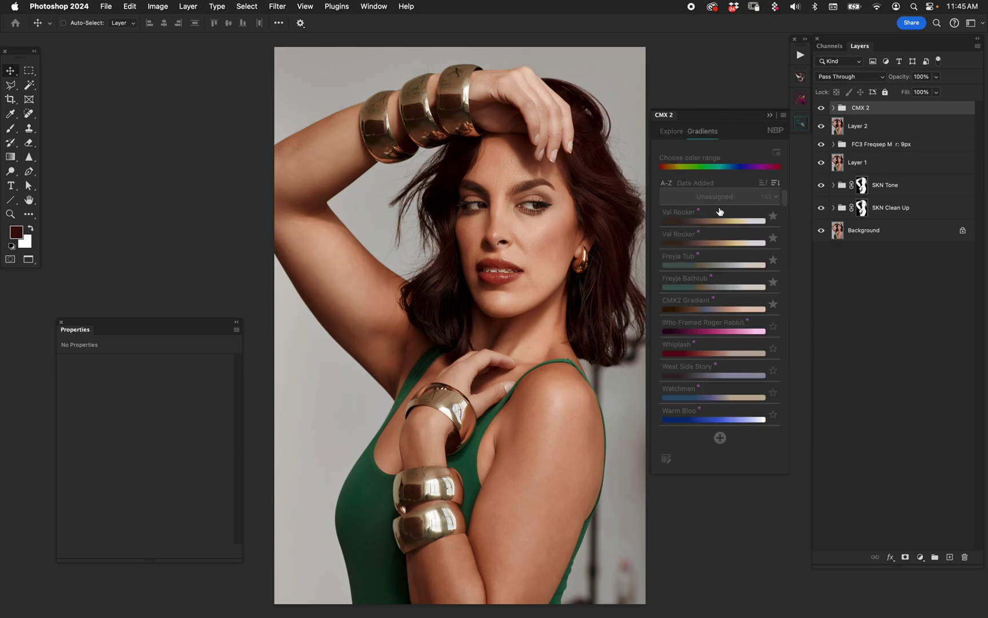
drag(782, 199, 784, 230)
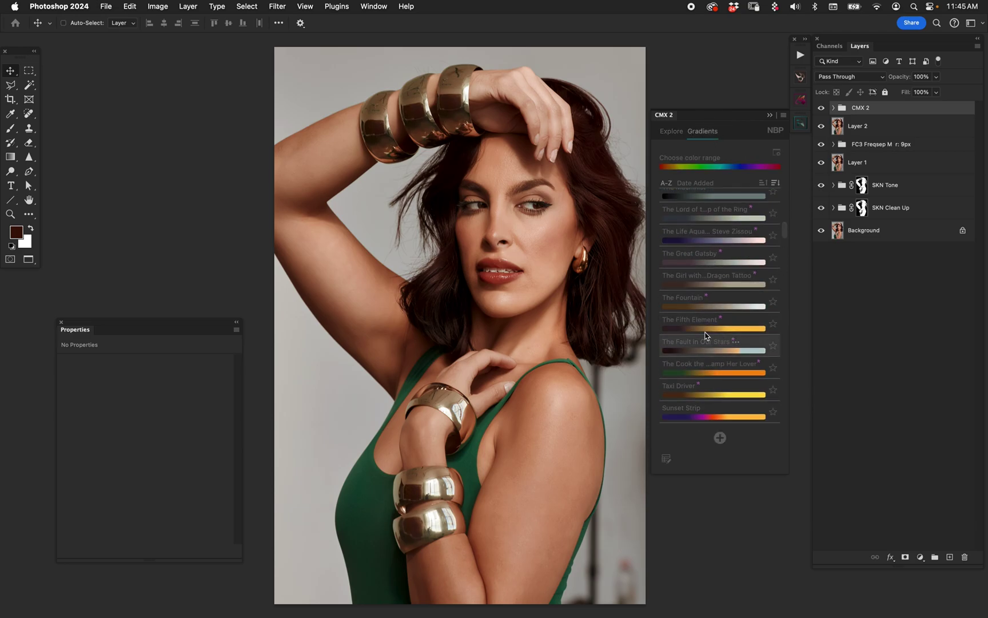
click(676, 132)
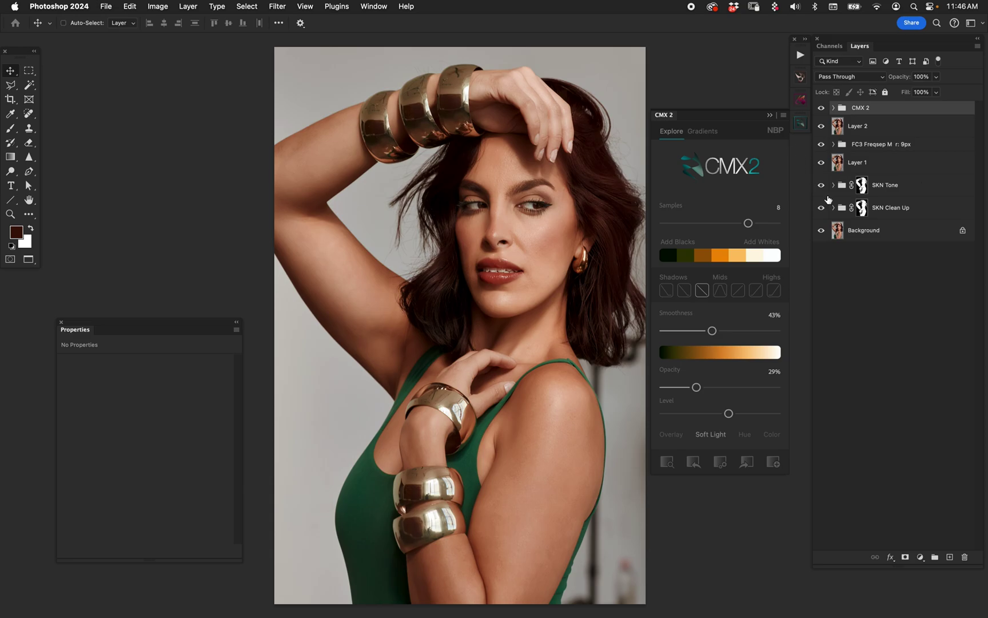
alt+click(821, 230)
alt+click(821, 230)
Hide Layer 2 and review the frequency separation group's Heal and Transitions layers together with the FC3 settings.
click(875, 127)
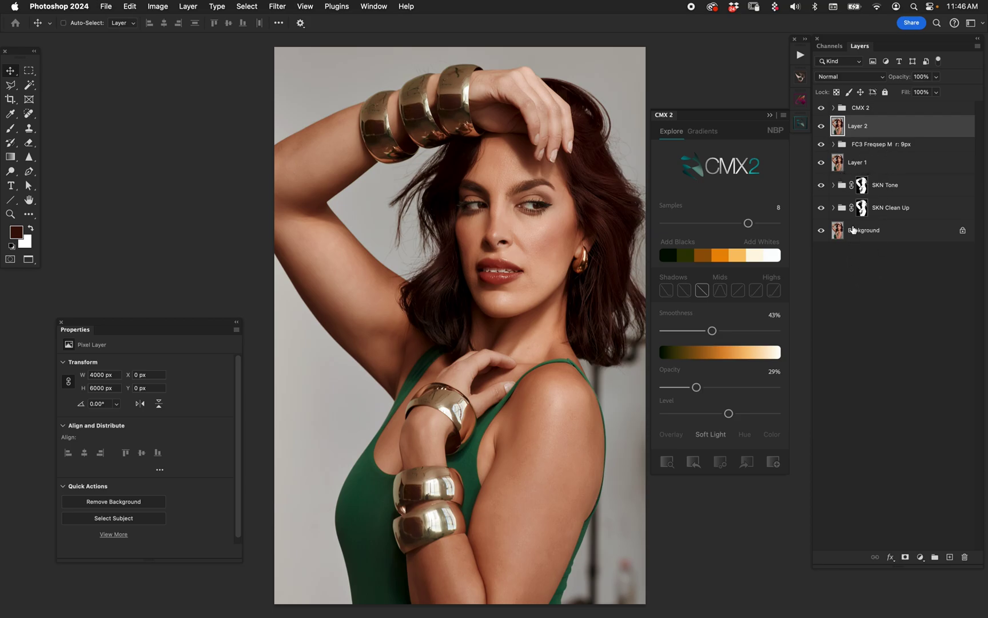
click(821, 126)
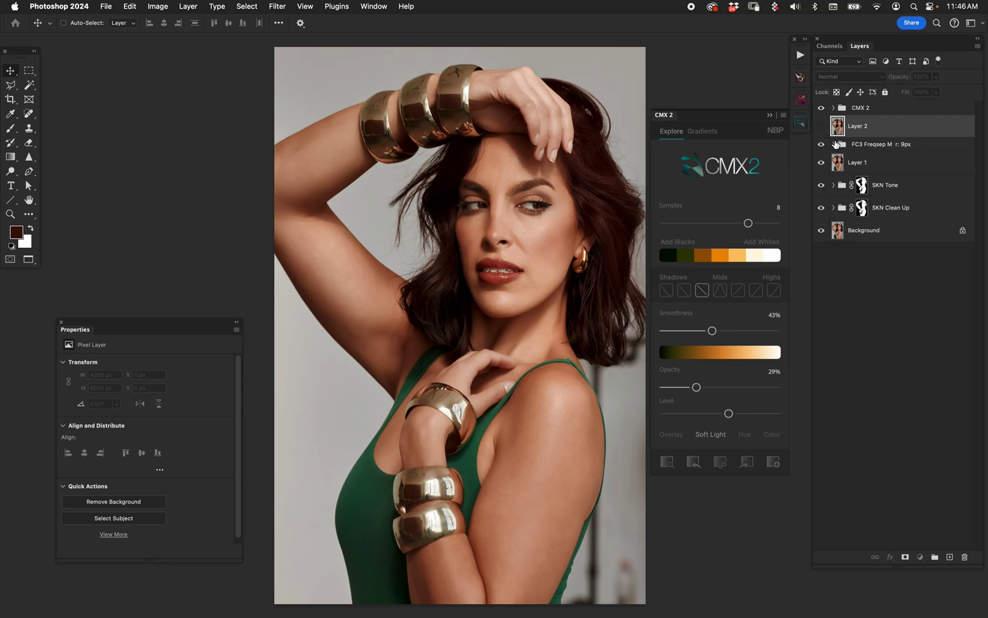
click(834, 144)
click(871, 163)
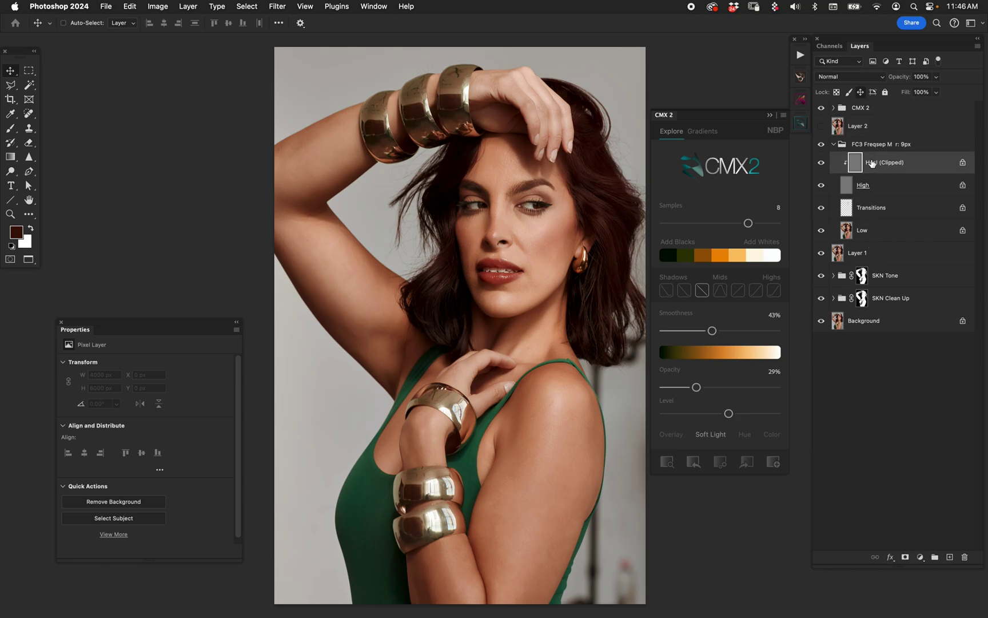
click(801, 100)
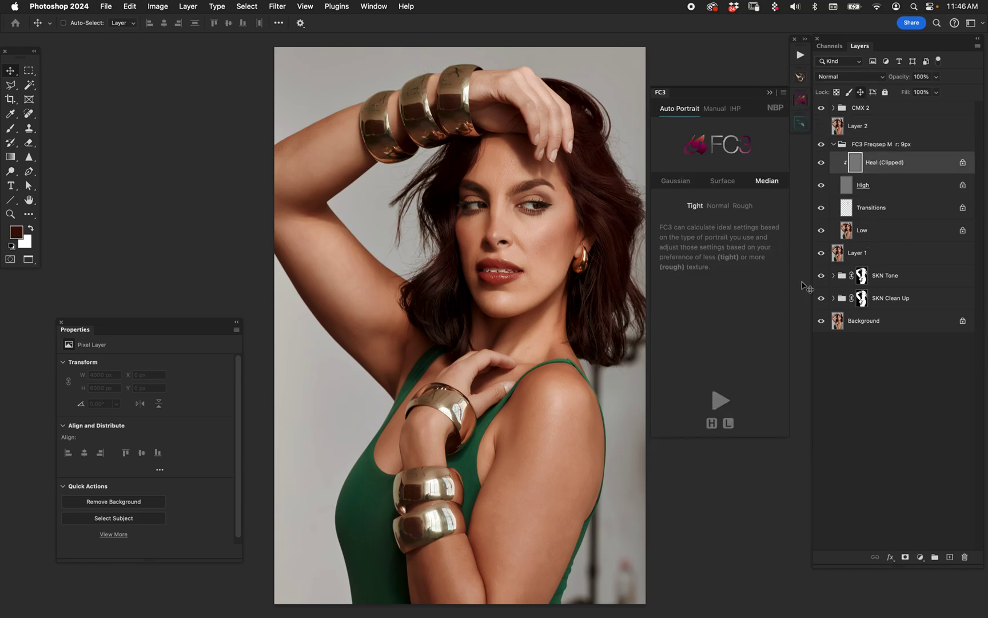
click(859, 217)
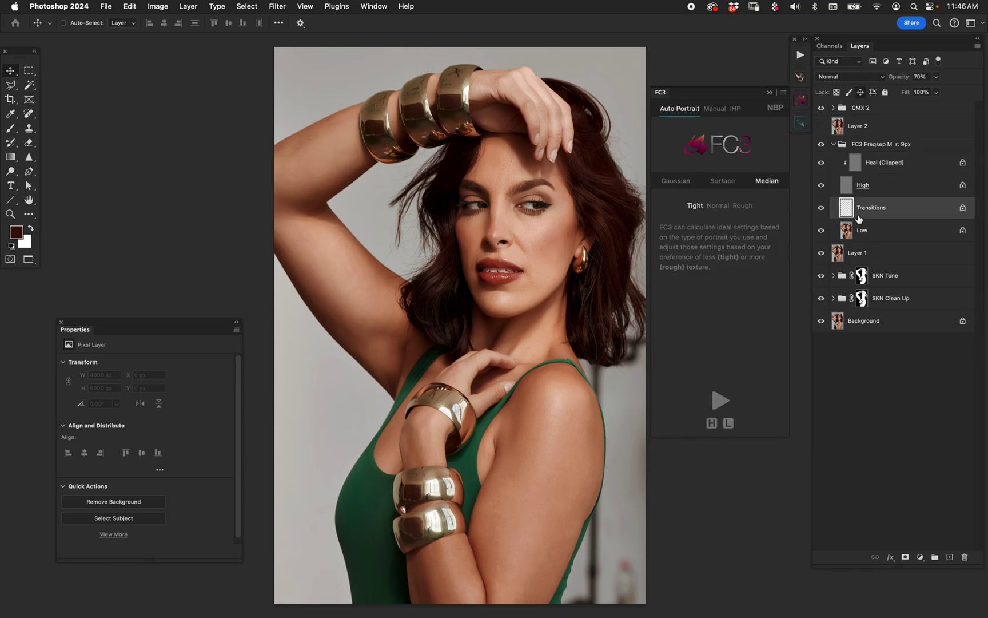
click(666, 92)
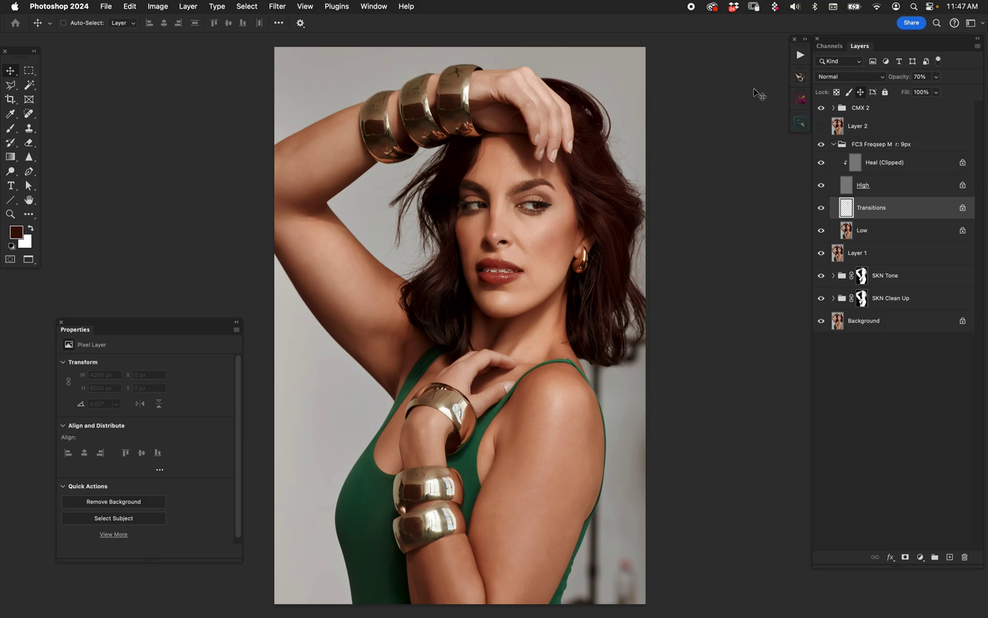
click(834, 144)
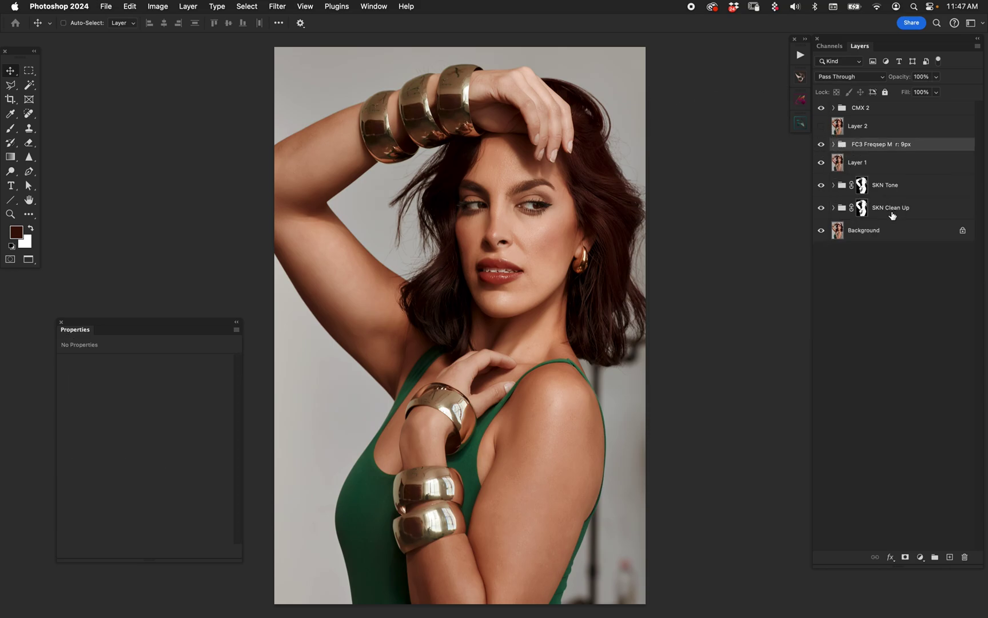
Select Layer 2 through Layer 1 and turn Layer 2's visibility back on.
click(870, 128)
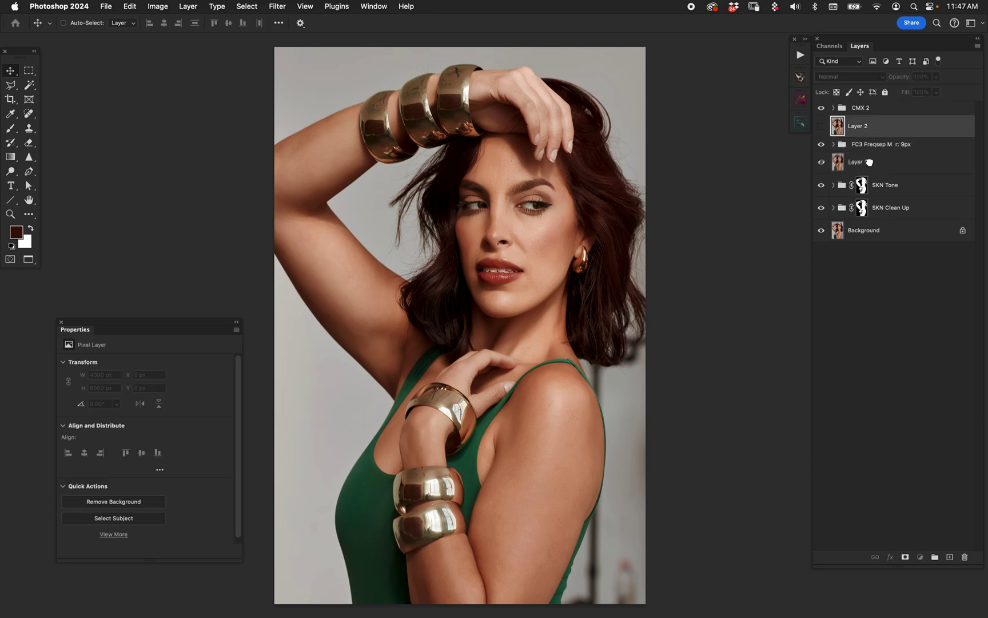
shift+click(872, 171)
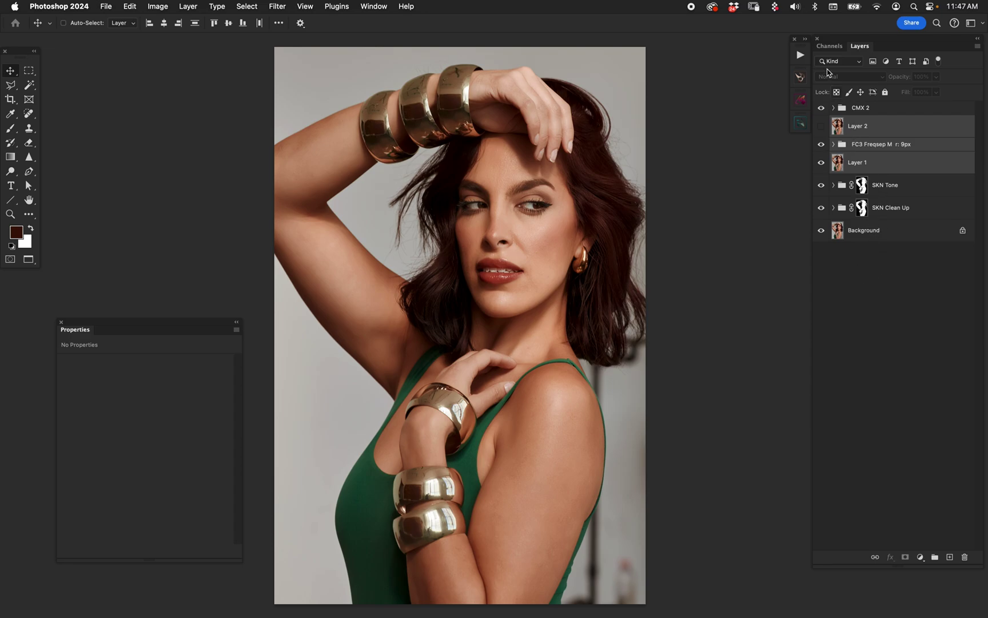
click(821, 127)
click(869, 132)
Add a Selective Color adjustment above the CMX 2 group and set its Neutrals to Cyan +6% and Yellow -7%.
click(887, 110)
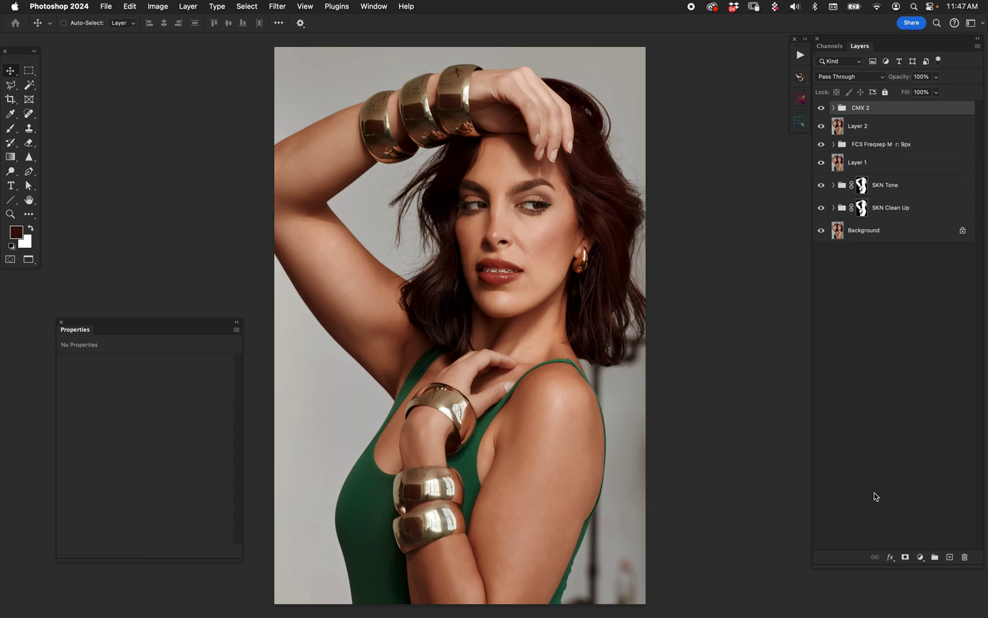
click(917, 556)
mouse_move(943, 607)
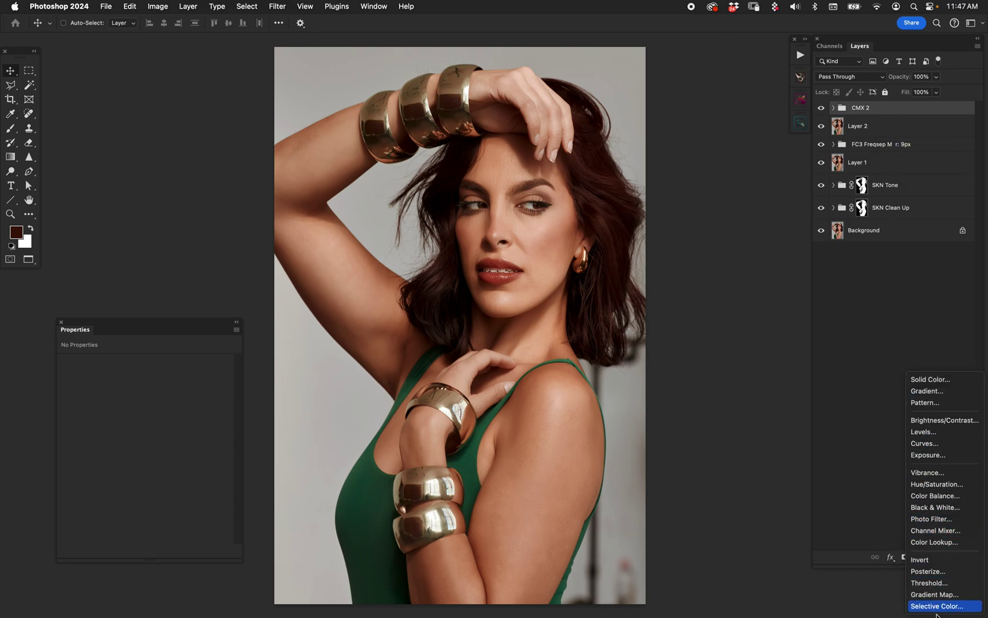
click(934, 608)
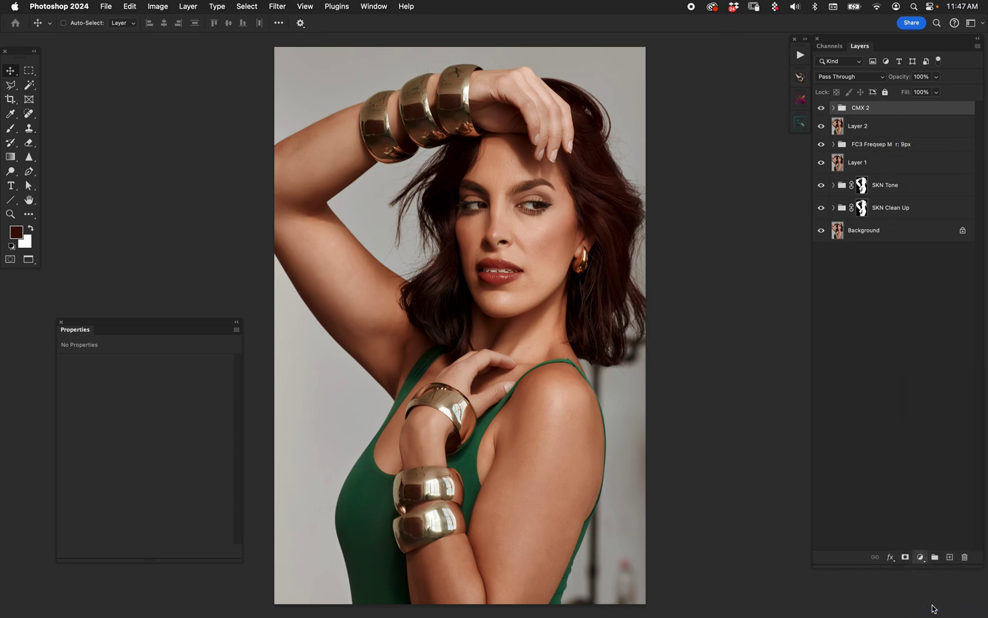
click(175, 376)
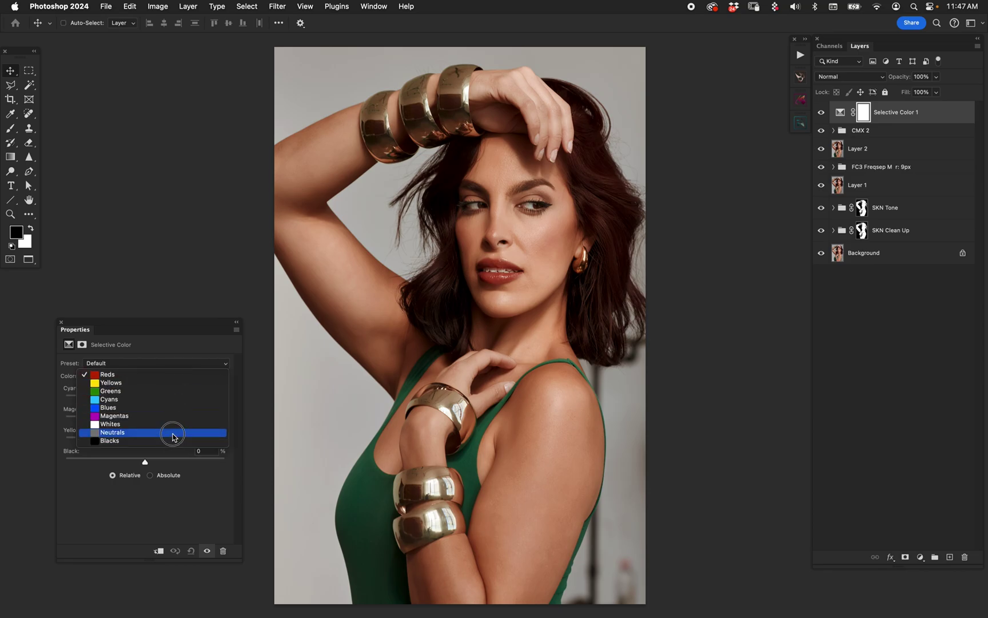
click(173, 436)
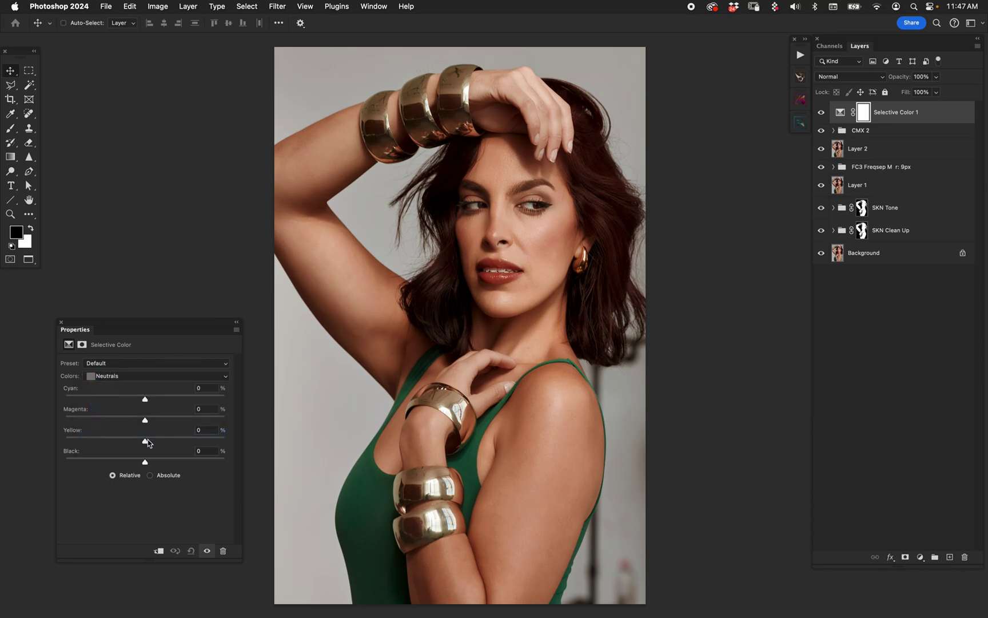
drag(146, 442, 139, 442)
drag(145, 398, 150, 399)
Set the Selective Color layer's opacity to 65%, checking its effect and comparing the whole retouch with the original.
click(821, 112)
click(820, 114)
key(7)
key(6)
key(5)
alt+click(821, 252)
alt+click(821, 252)
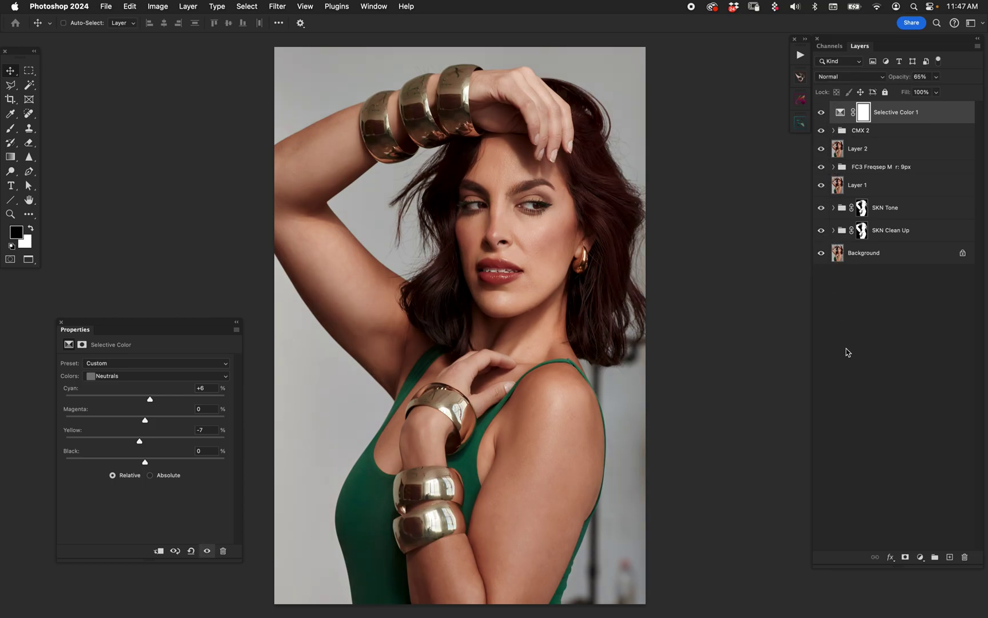